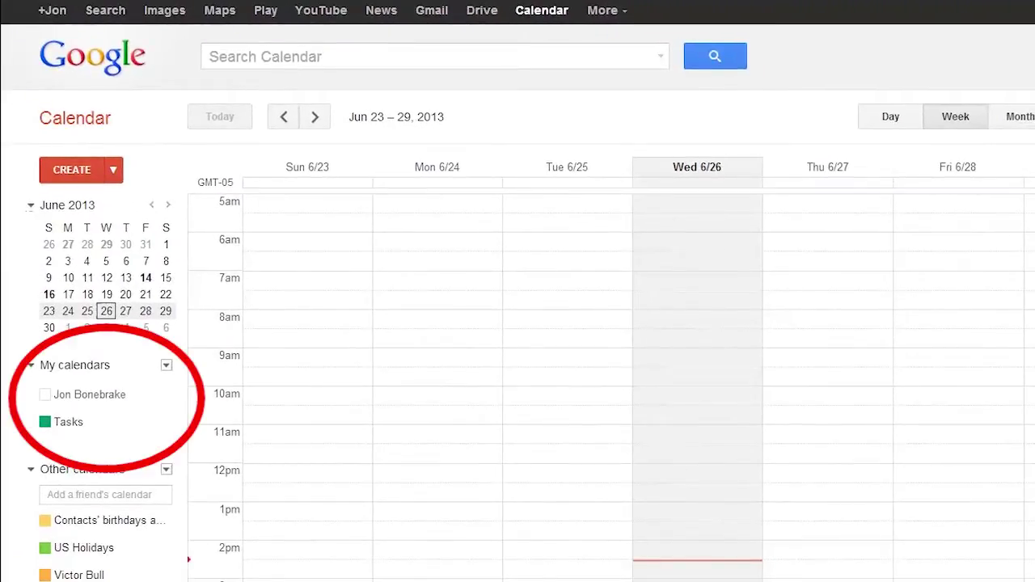
Step: Create a calendar named Fall 2013 Schedule and change its color to muted red
click(166, 366)
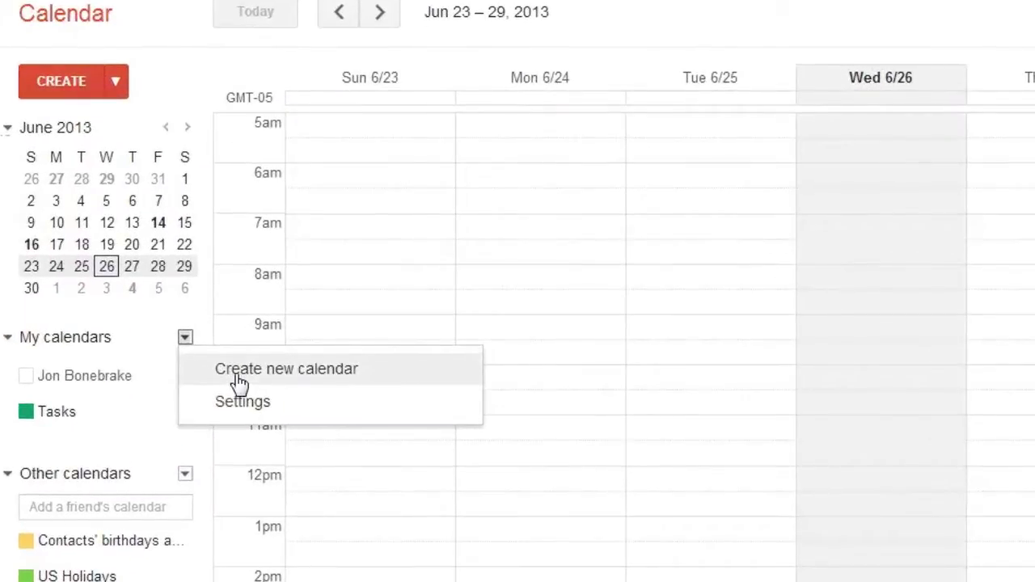
click(240, 379)
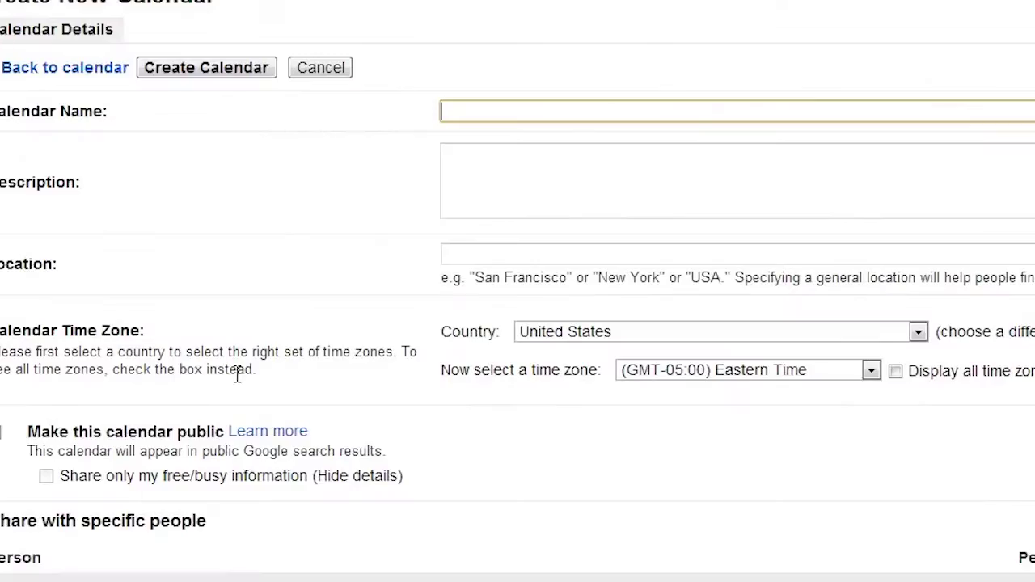
text(Fall 2013 Sch)
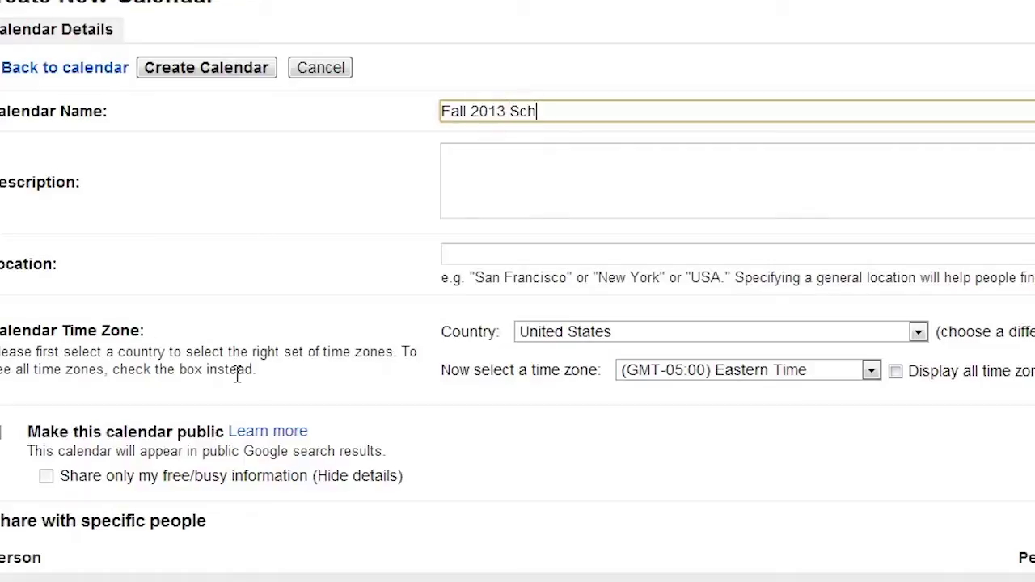
text(edule)
scroll(243, 404, down, 4)
click(242, 462)
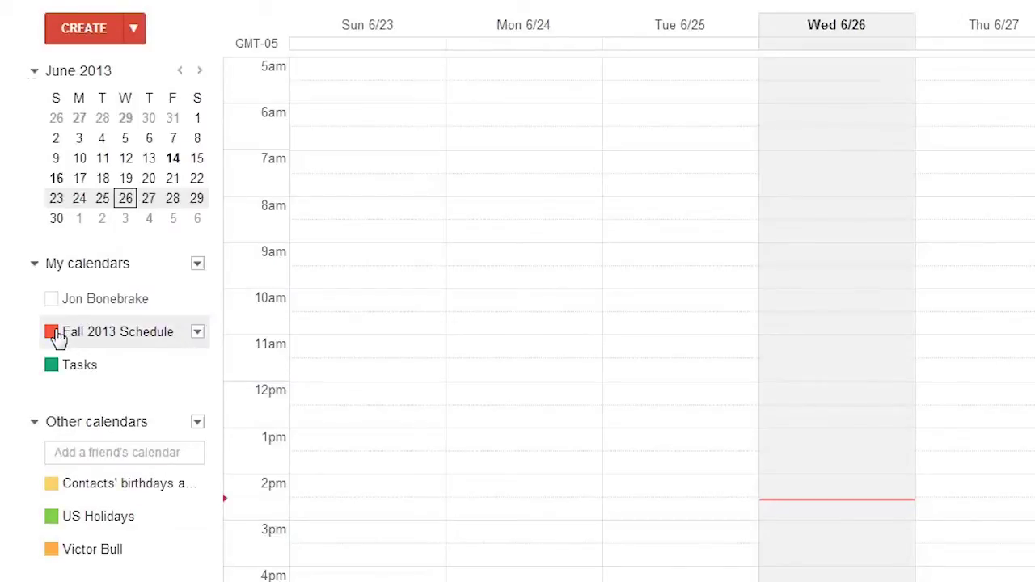
click(197, 332)
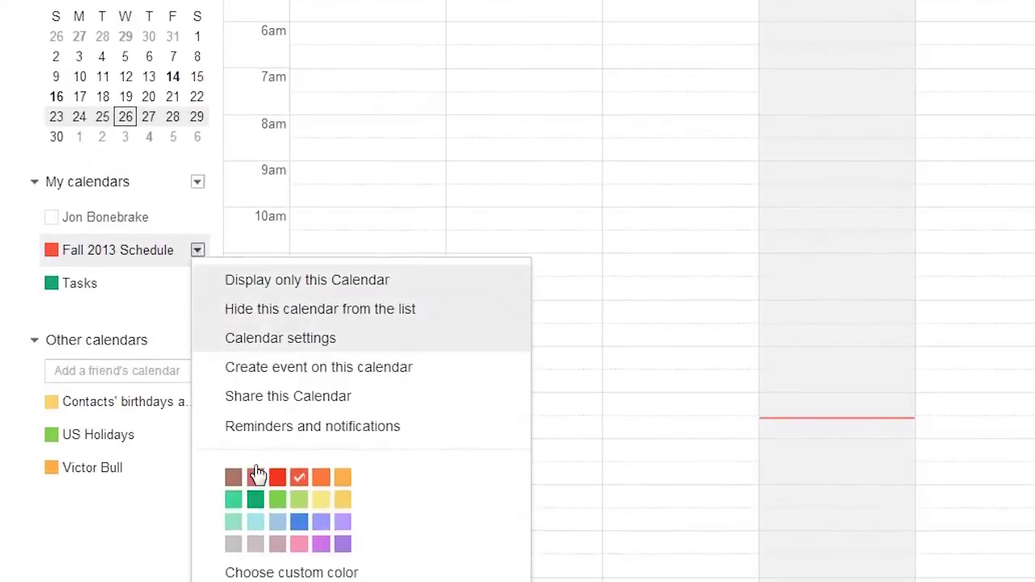
click(256, 478)
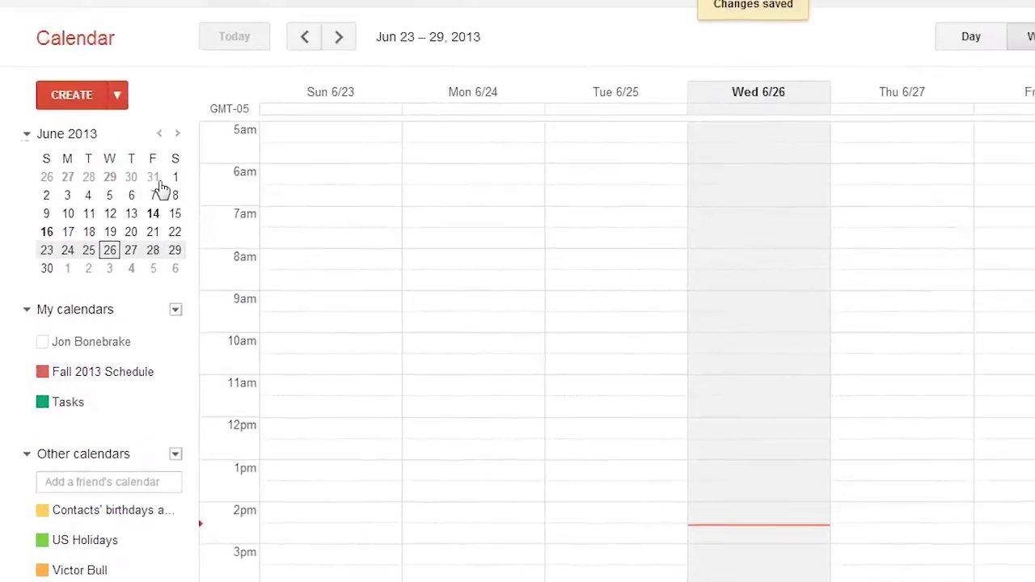
Step: Draft an ENG 101 event on Monday, August 26, 2013, 9am–10am, assigned to the Fall 2013 Schedule calendar
click(177, 133)
click(177, 133)
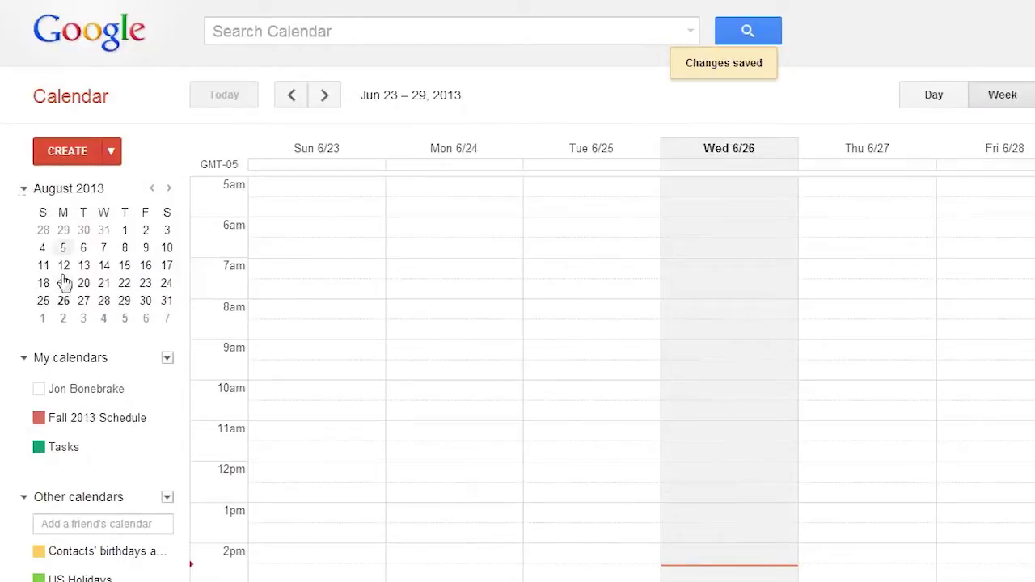
click(63, 300)
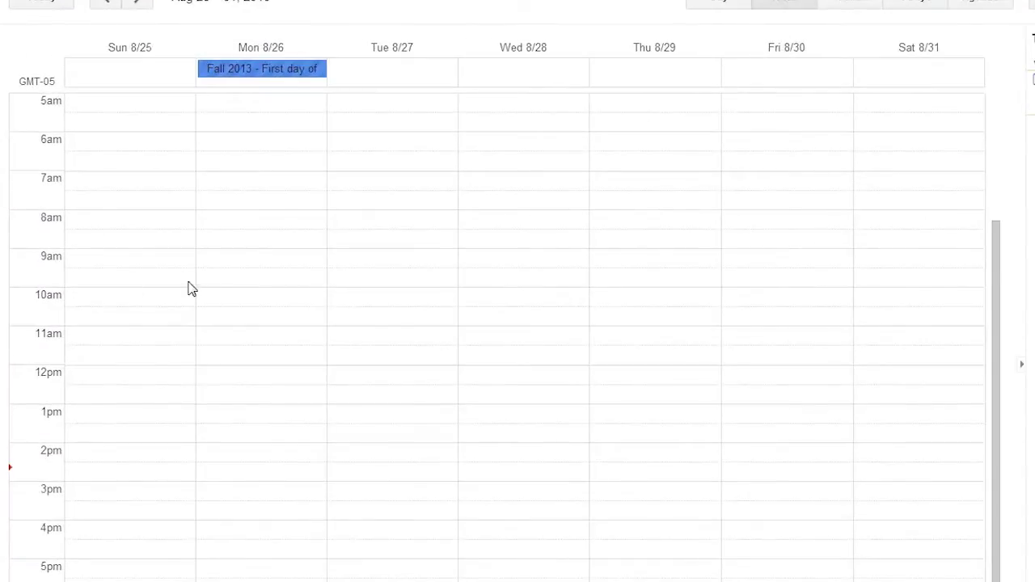
drag(220, 261, 220, 286)
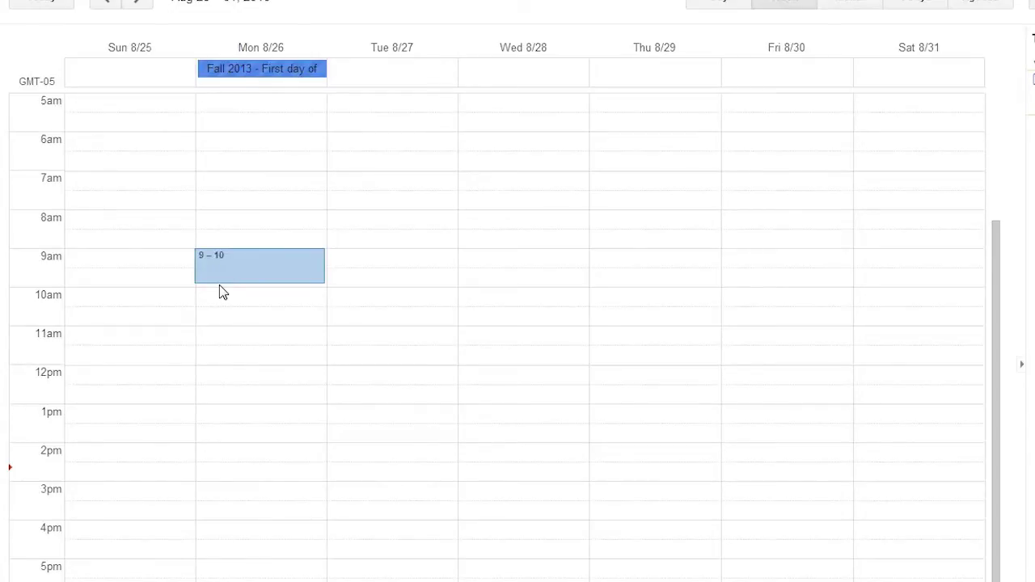
drag(220, 284, 219, 285)
text(ENG)
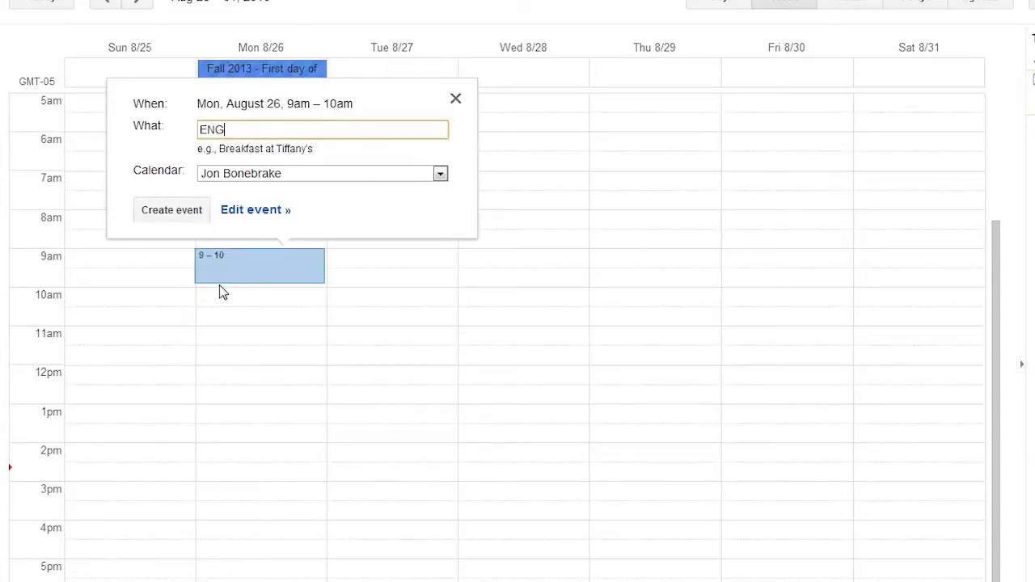
text( 101)
click(440, 175)
click(246, 203)
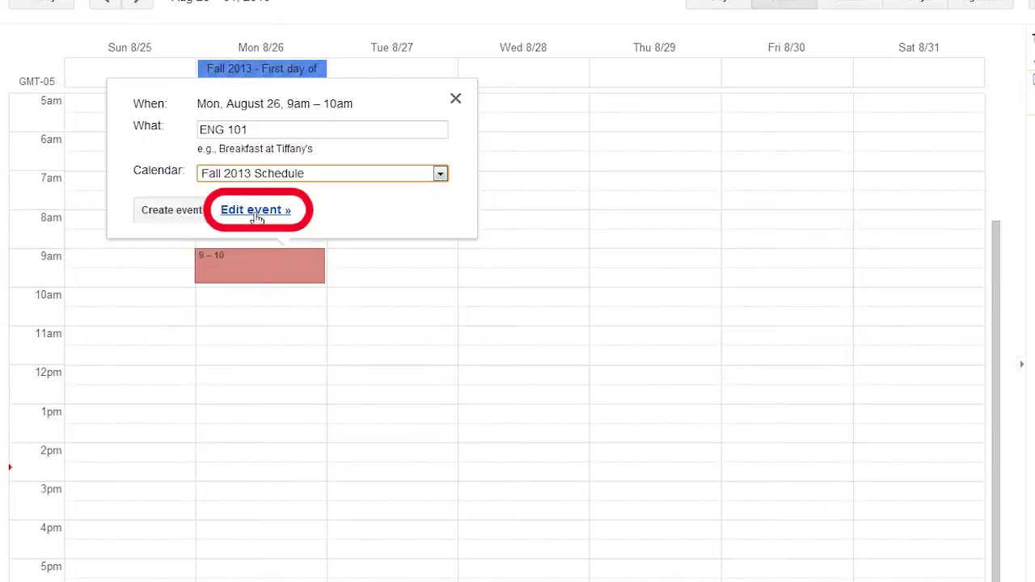
Step: Set ENG 101 to repeat every Monday, Wednesday, and Friday until Dec 20, 2013, and save it
click(256, 210)
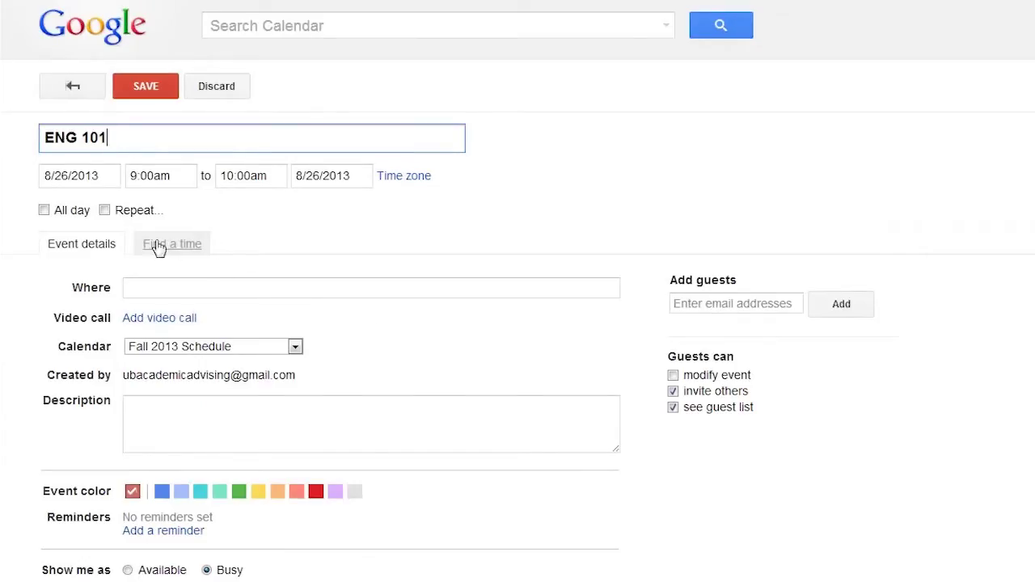
click(105, 211)
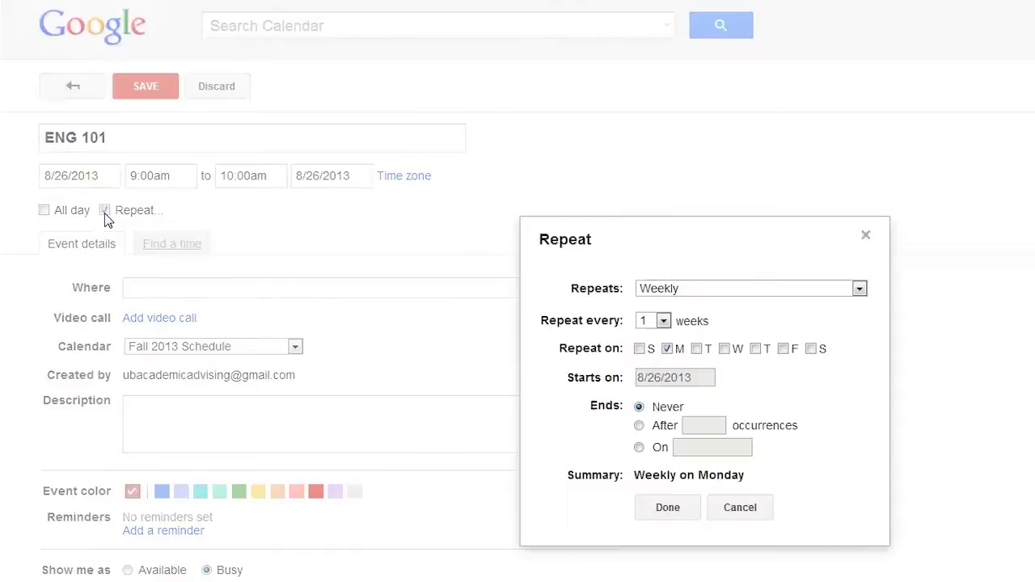
click(854, 293)
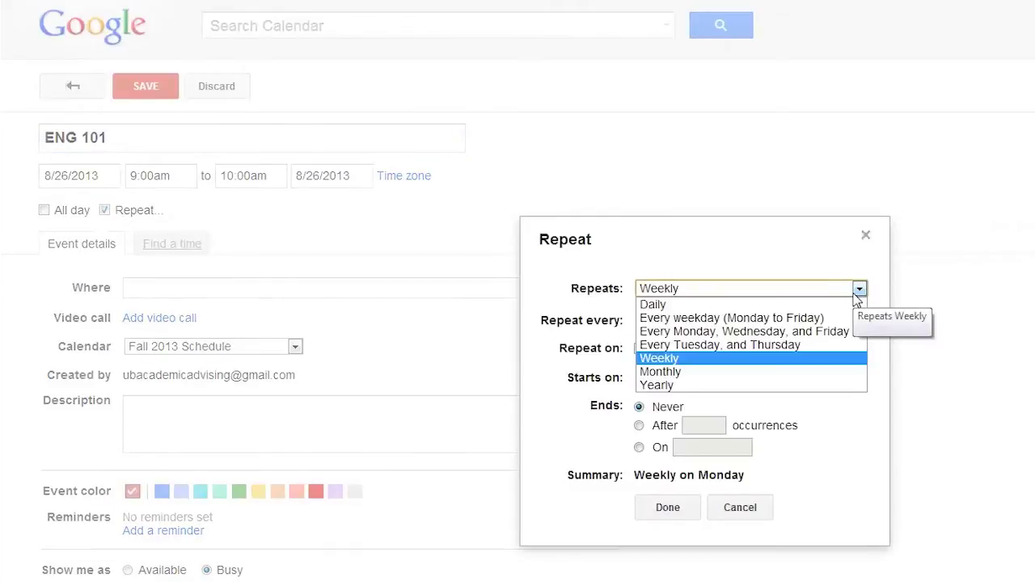
click(741, 338)
click(628, 388)
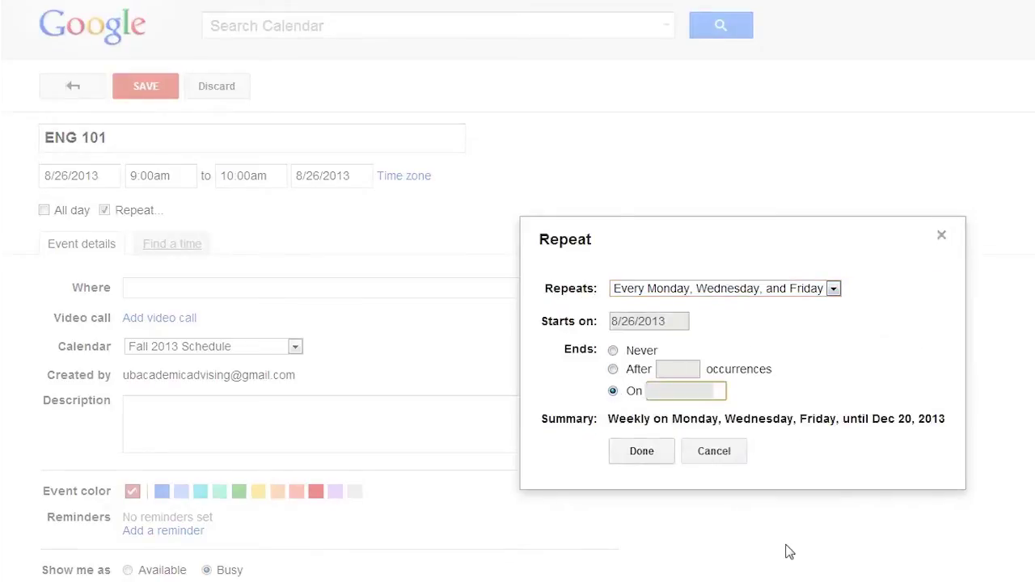
click(659, 459)
click(146, 86)
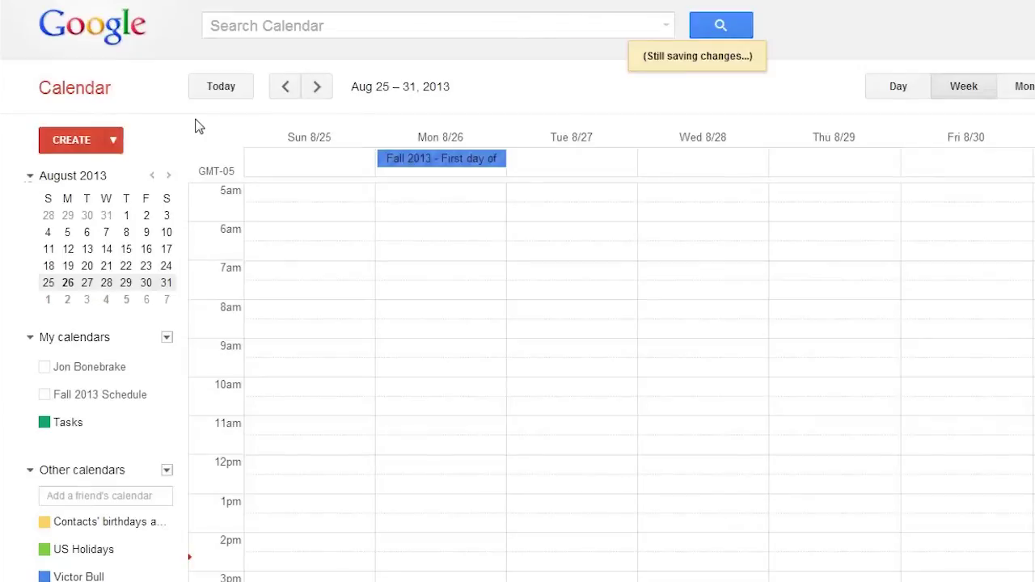
Step: Show the Fall 2013 Schedule calendar and add UGC 111 on Mondays and Wednesdays, 11am–12pm, plus UGC 111 Rec on Friday, 10–11am
click(55, 404)
click(290, 325)
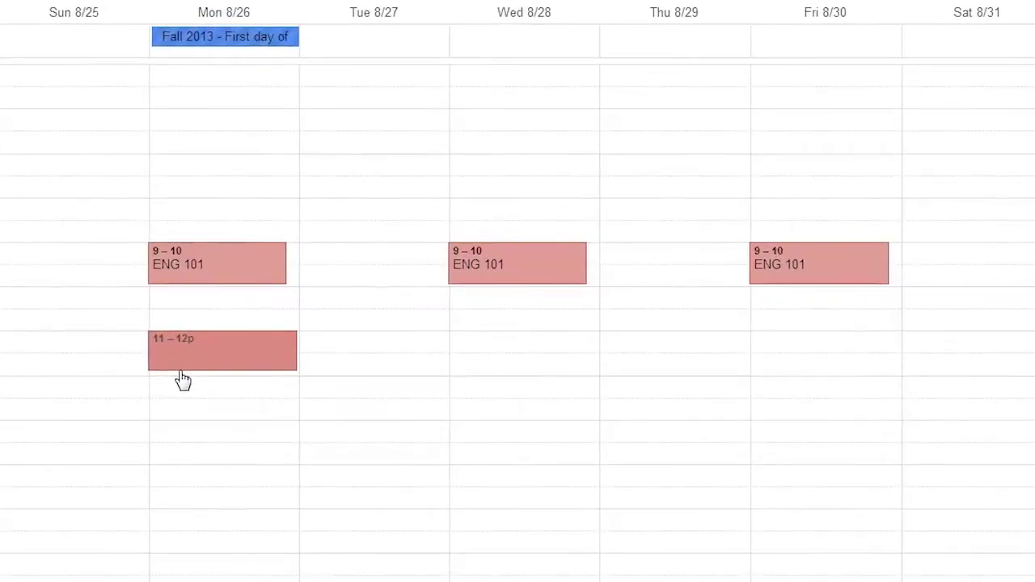
text(UGC 111)
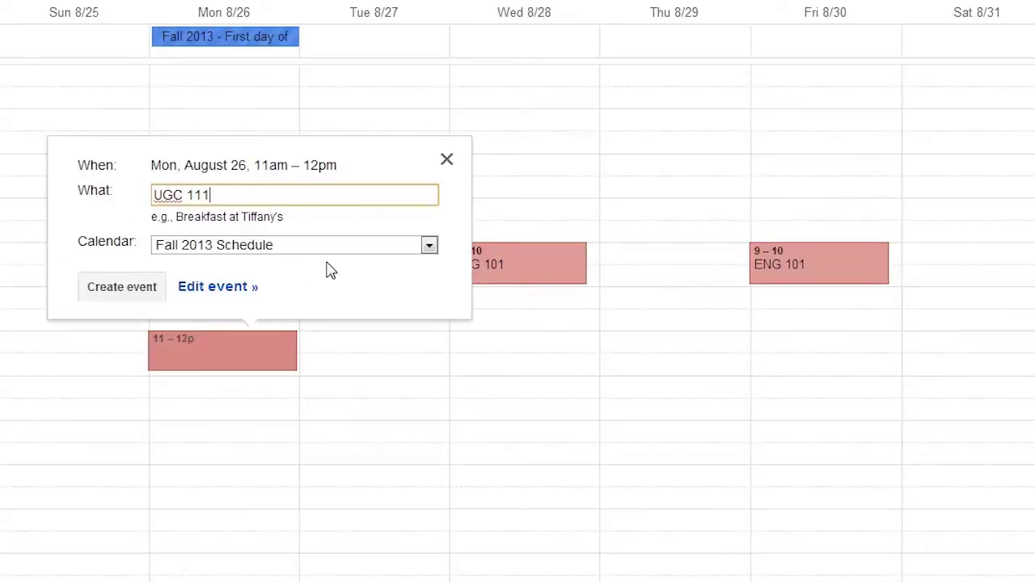
click(229, 288)
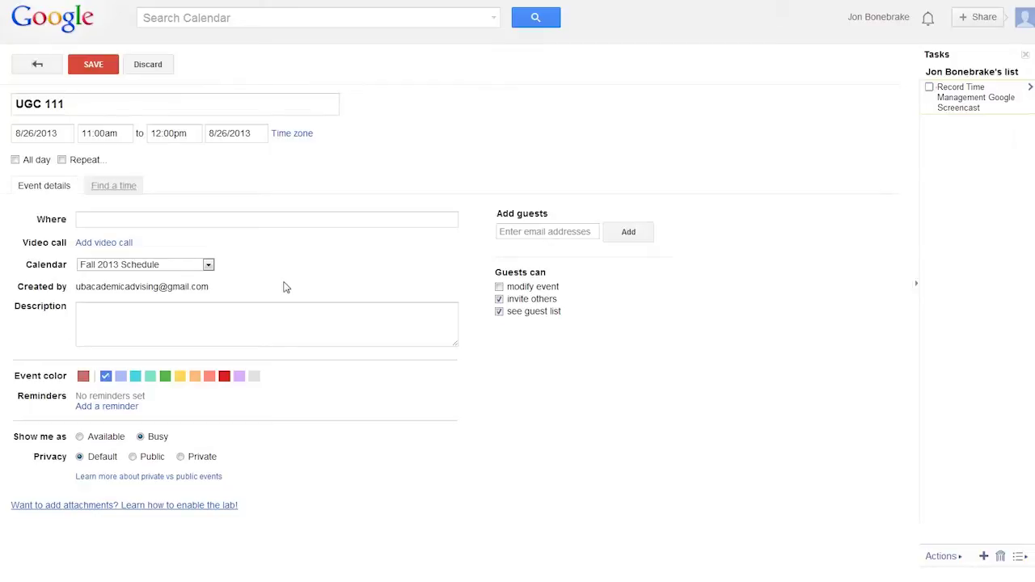
click(61, 159)
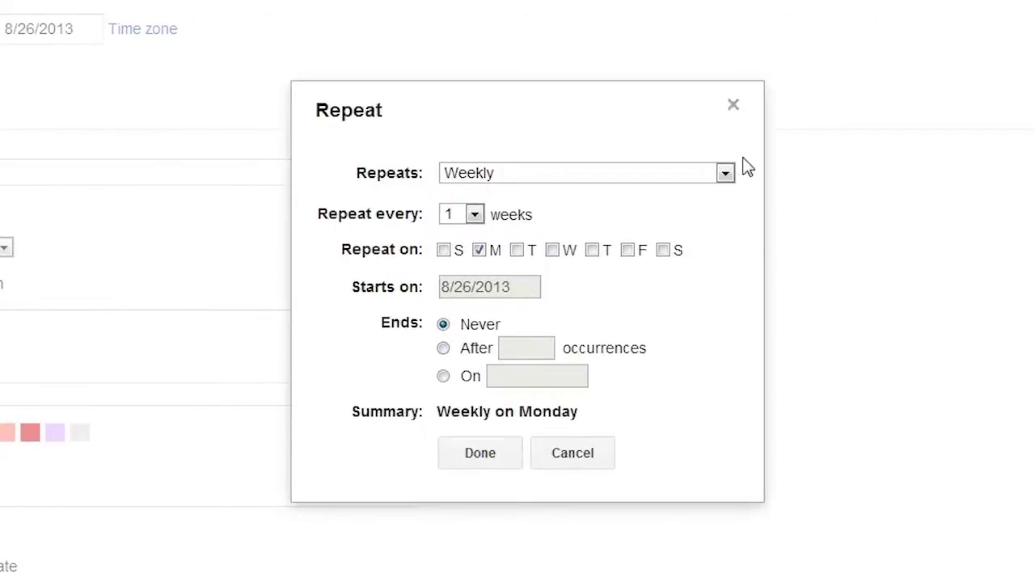
click(725, 174)
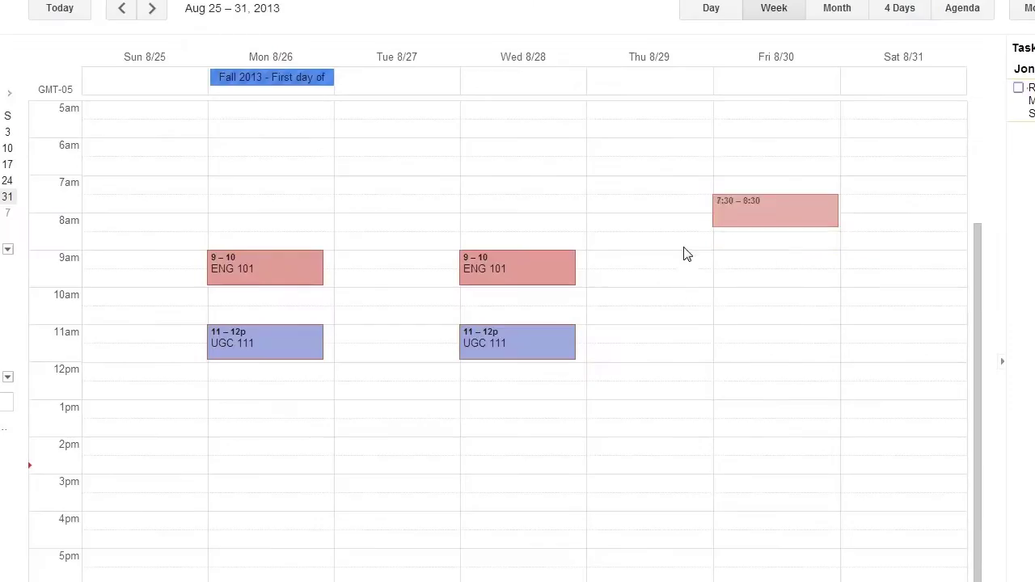
drag(762, 284, 776, 266)
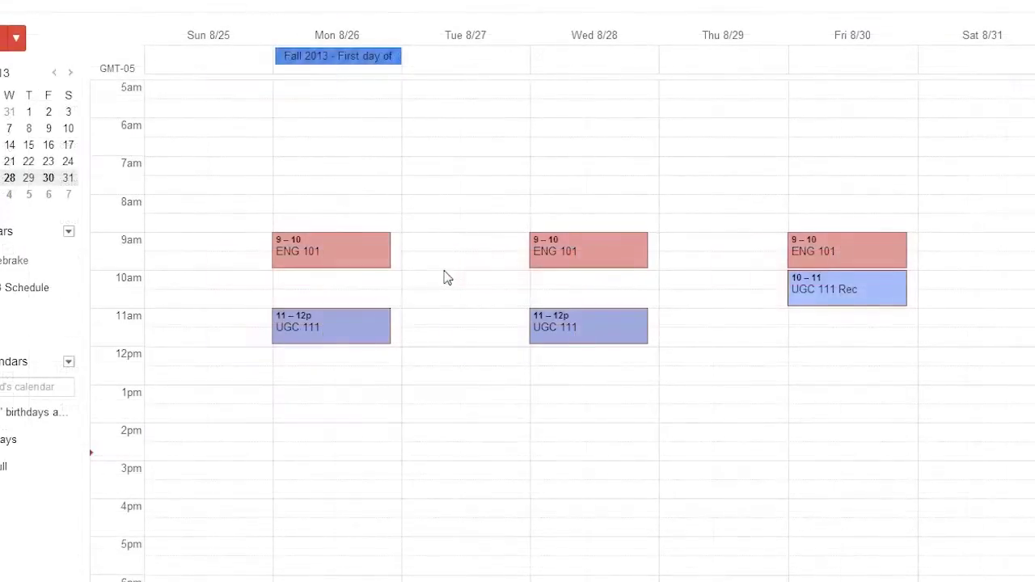
Step: Draft a PHI 101 event on Tuesday, August 27, 10:00am–11:30am, in the Fall 2013 Schedule calendar and open its full details
drag(446, 275, 452, 328)
text(PHI 101)
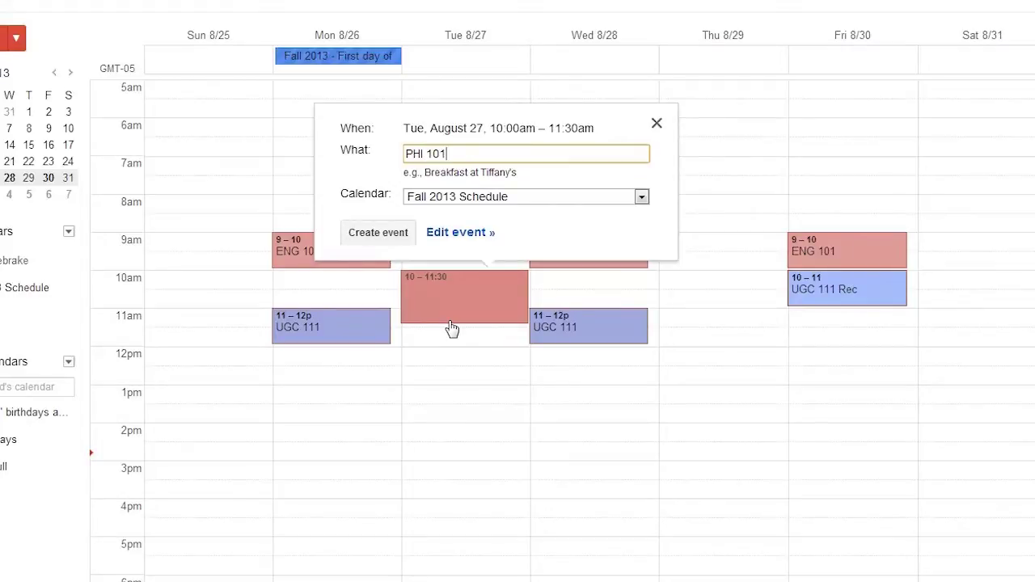
click(460, 233)
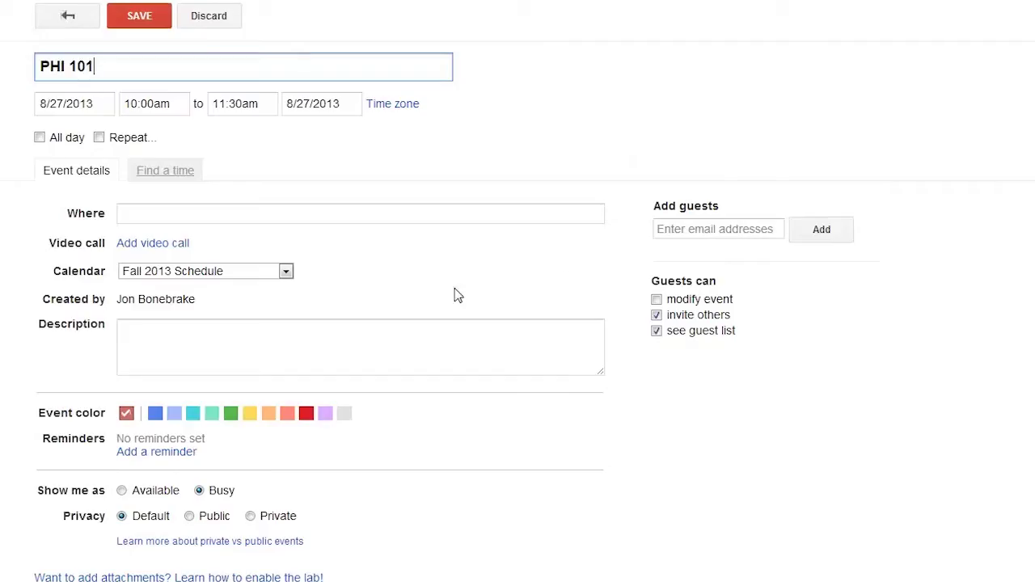
Step: Set PHI 101 to repeat every Tuesday and Thursday with a light green event color, and save it
click(99, 139)
click(840, 216)
click(687, 270)
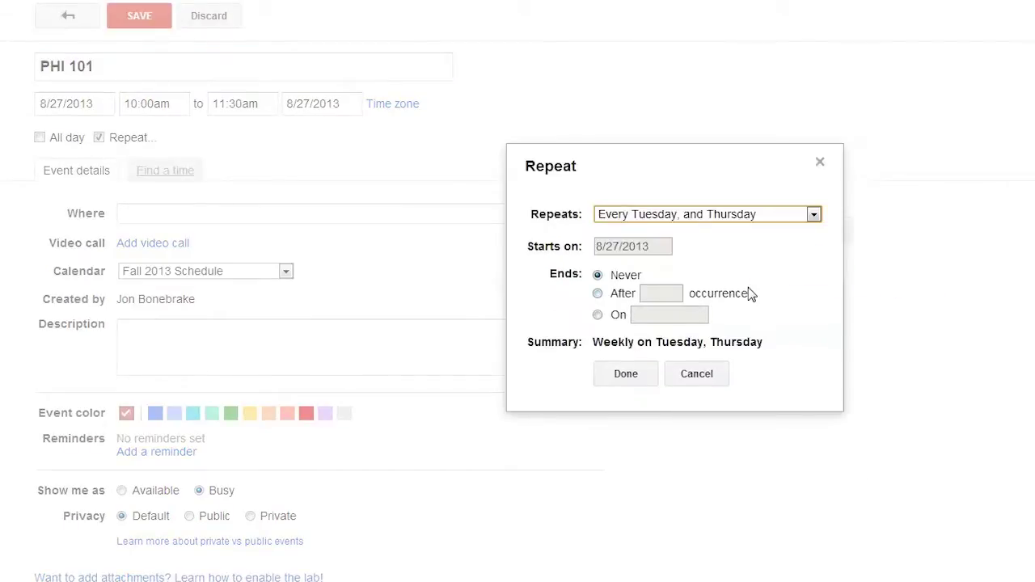
click(534, 342)
click(195, 381)
click(120, 51)
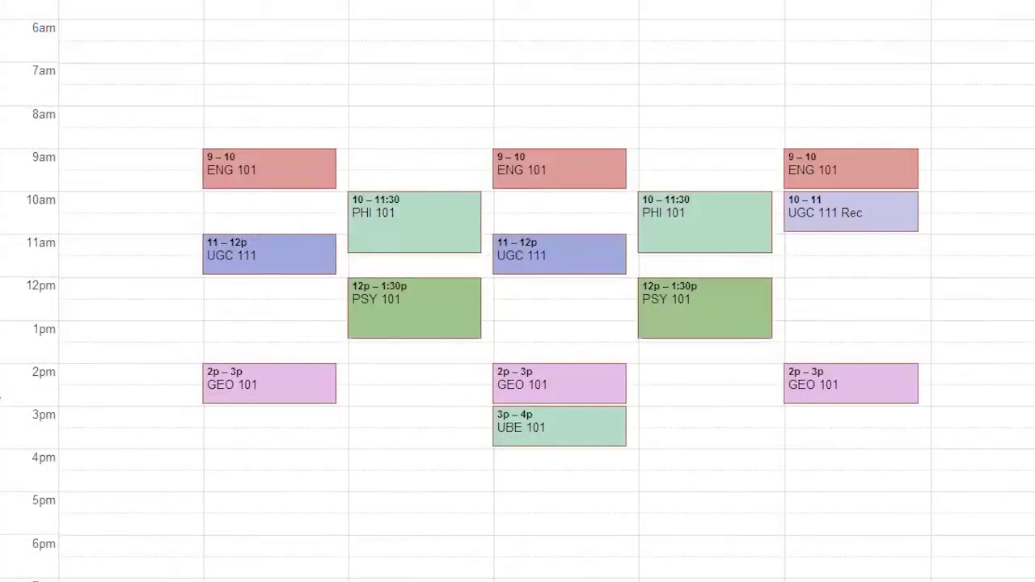
Step: Show the schedule by month and advance to September 2013
click(781, 71)
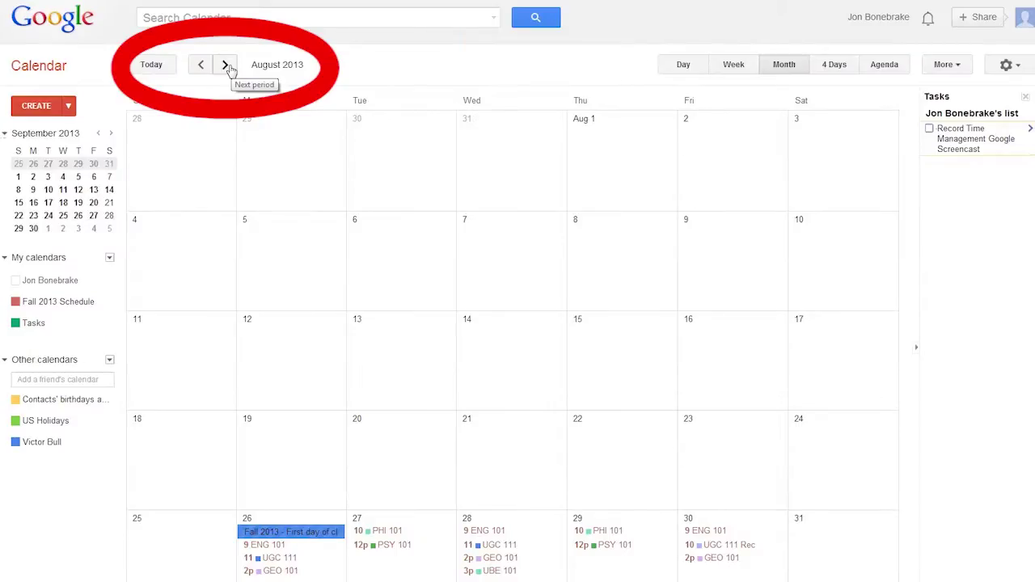
click(226, 66)
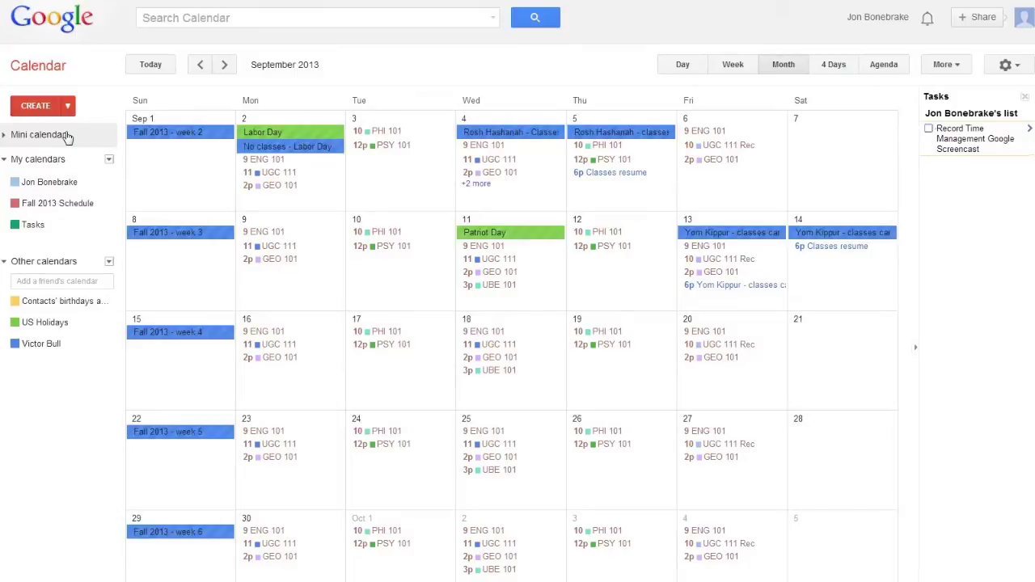
Step: Create a second calendar named Tests and Assignments
click(108, 159)
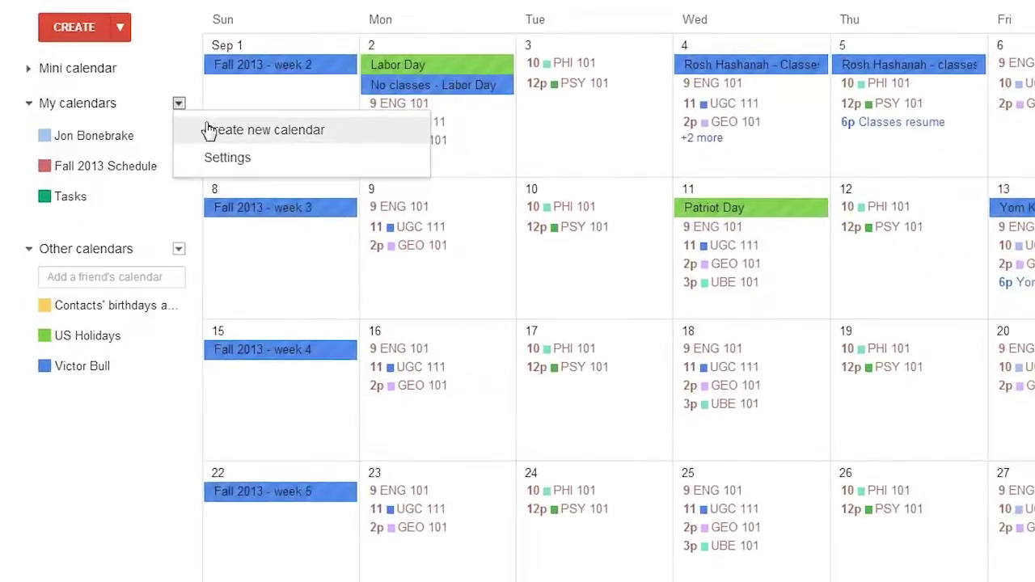
click(142, 176)
text(Tests )
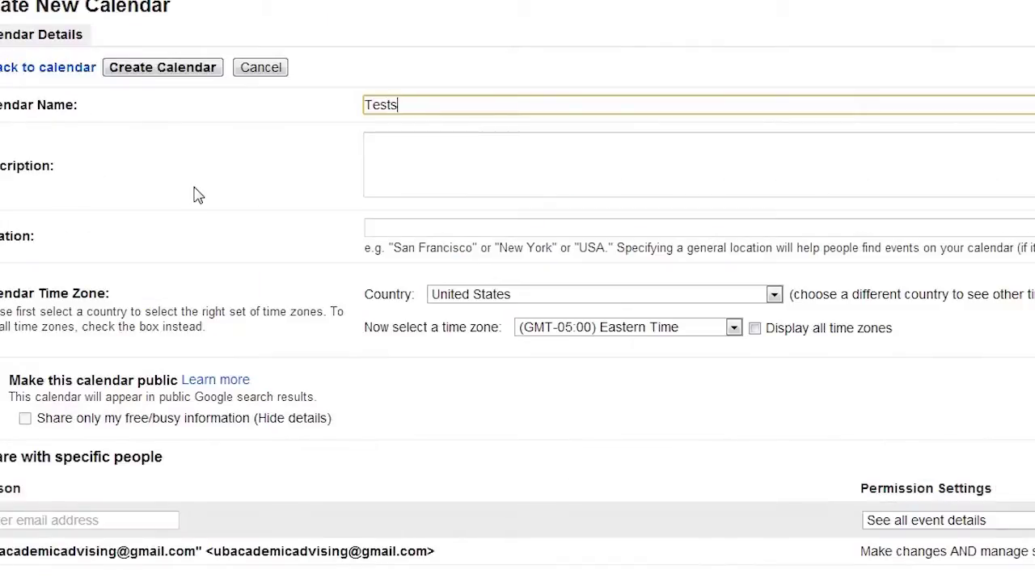
text(and Assignments)
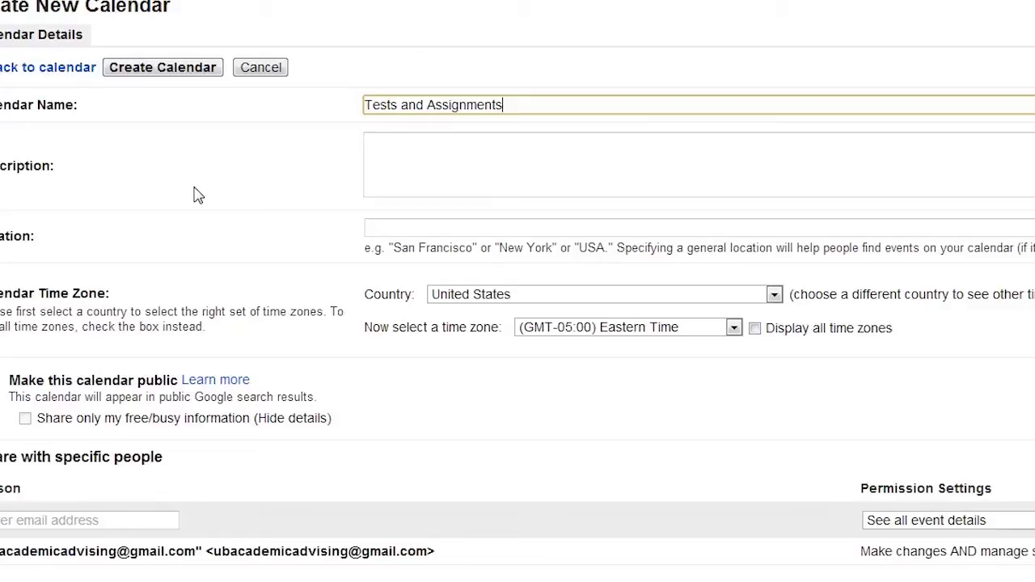
click(188, 71)
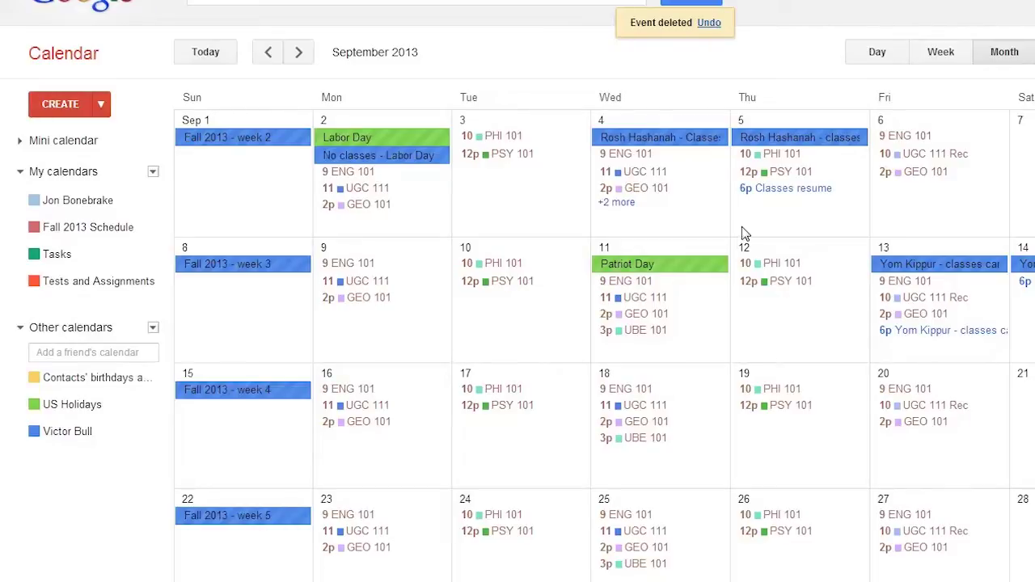
Step: Create an all-day event World Civ Quiz 1 on Wednesday, September 11, in the Tests and Assignments calendar
click(703, 252)
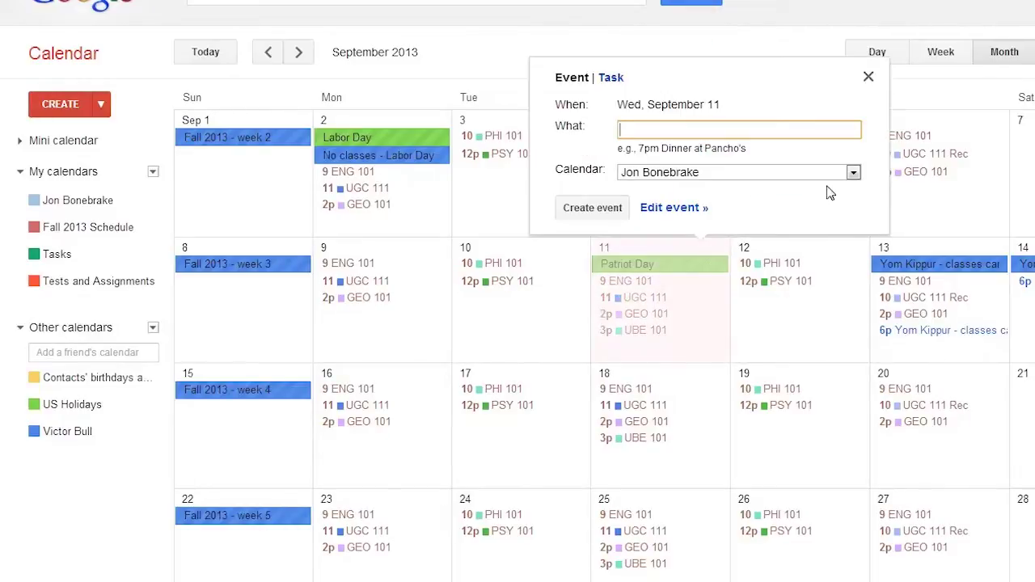
click(853, 173)
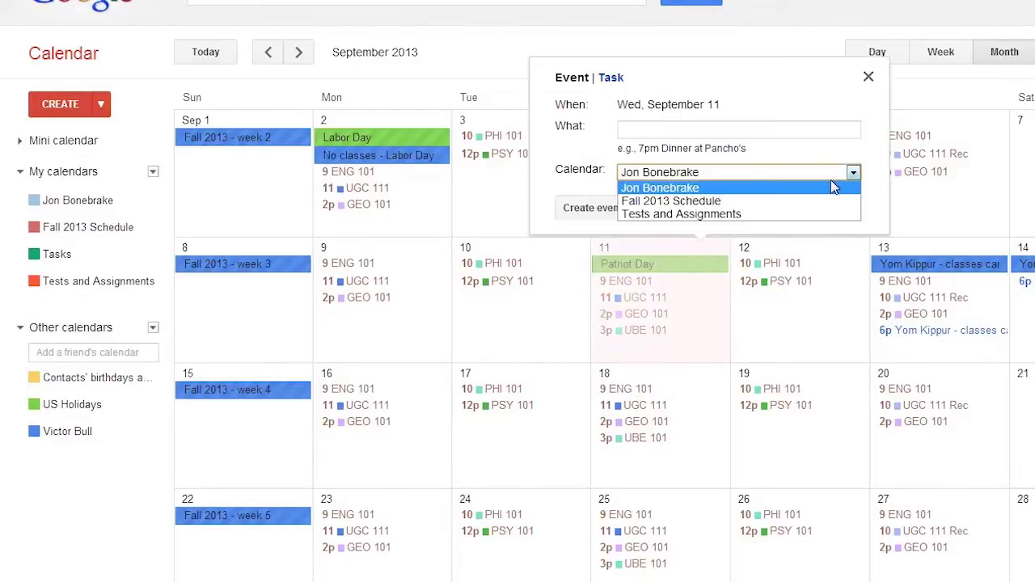
click(697, 215)
click(643, 134)
text(World Civ Quiz 1)
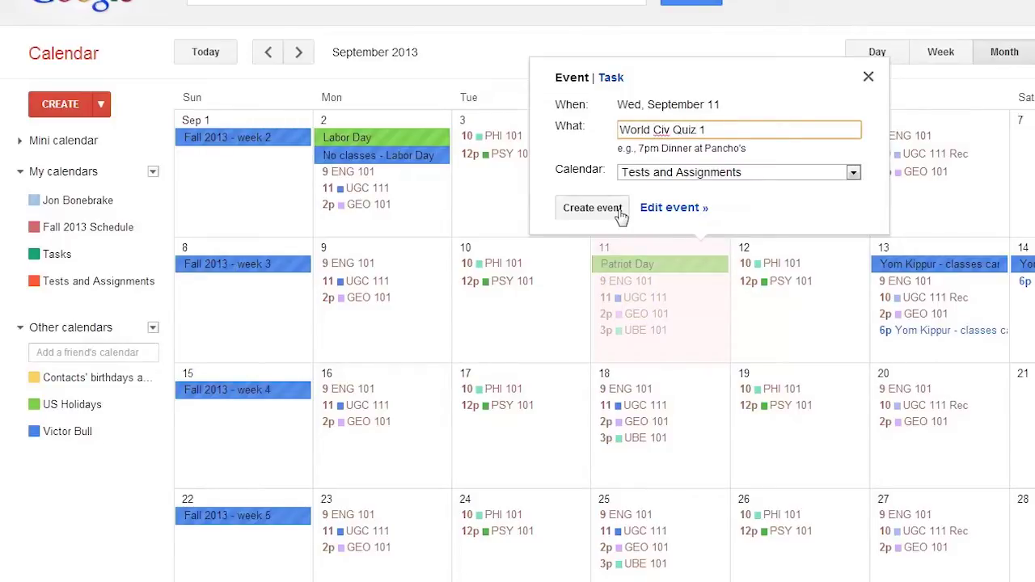
click(620, 209)
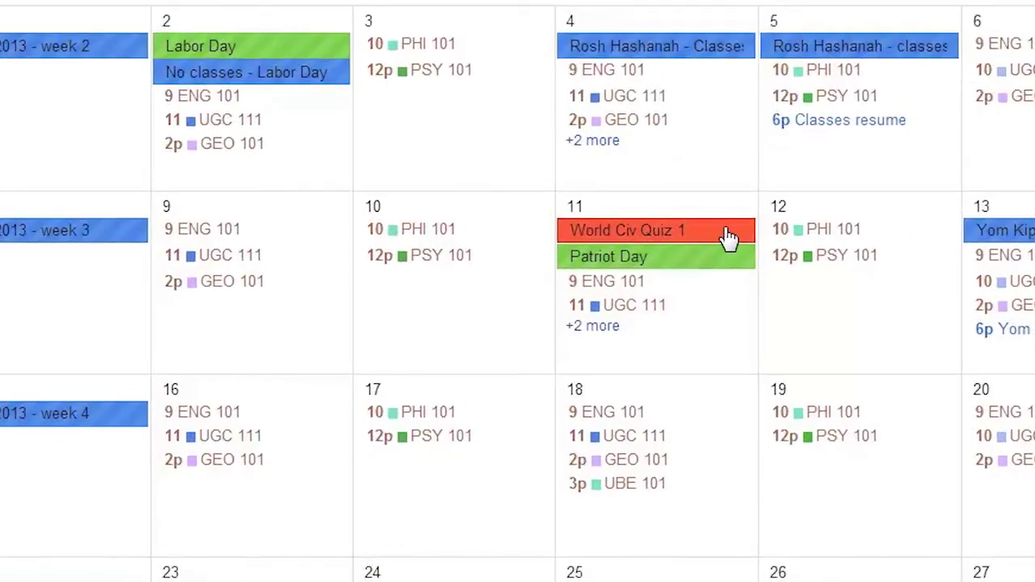
Step: Add the description "Covering Chapters 1 and 2" to the World Civ Quiz 1 event and save it
click(728, 236)
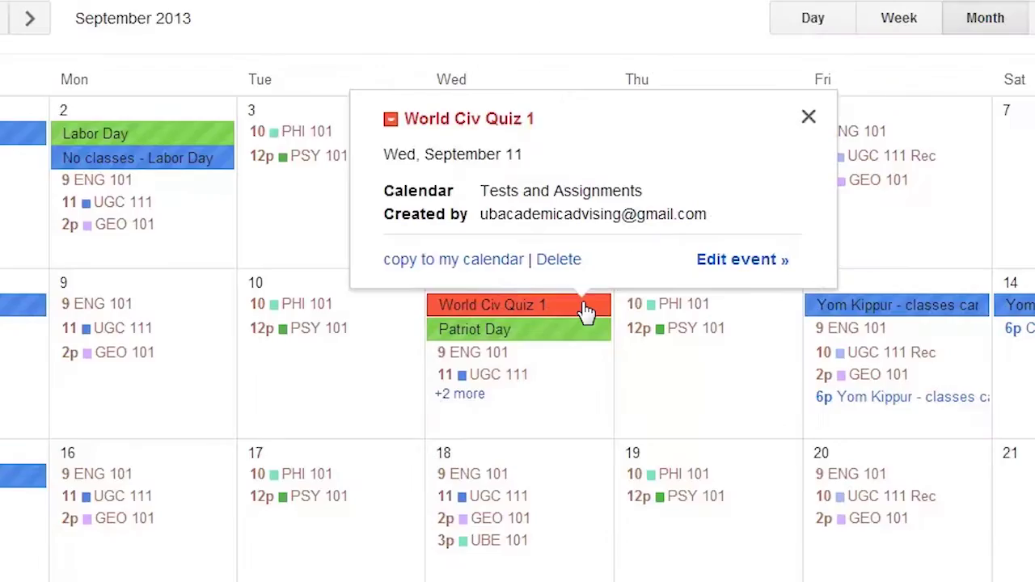
click(731, 260)
click(268, 449)
text(Covering Chapters 1 and 2)
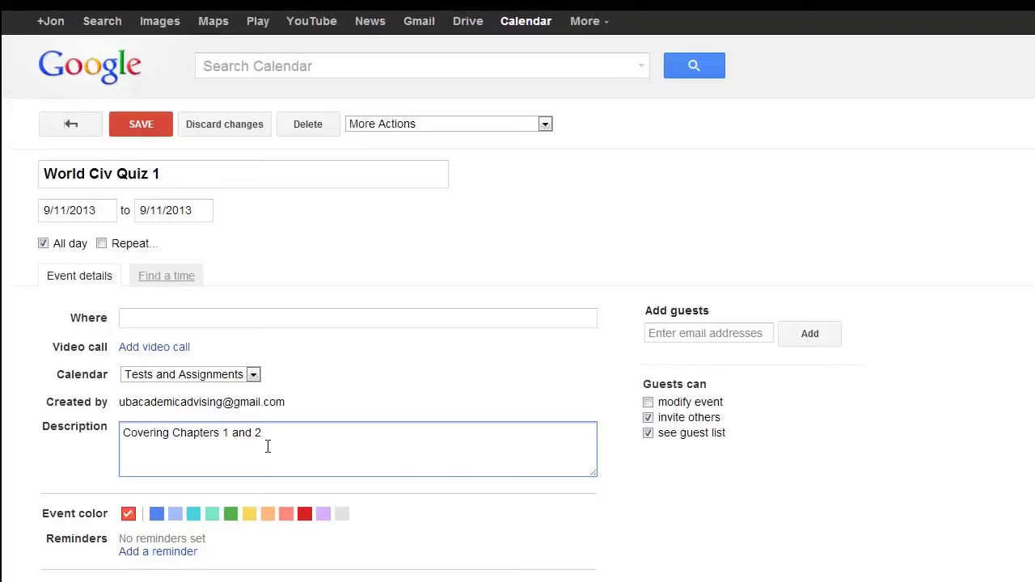
click(155, 126)
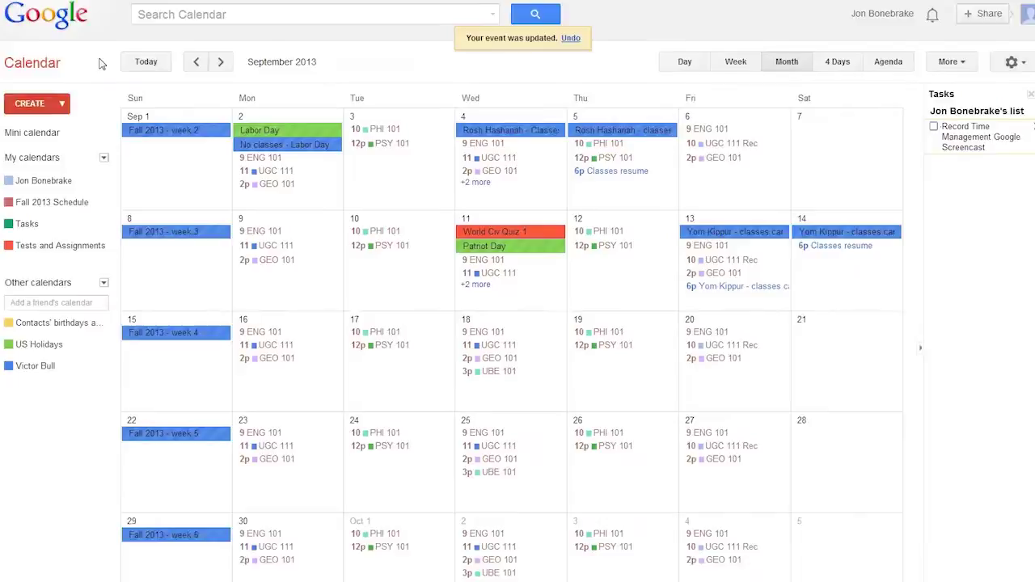
Step: Create a "PHI 101 Paper due" event on Wednesday, September 18, in the Tests and Assignments calendar
click(544, 377)
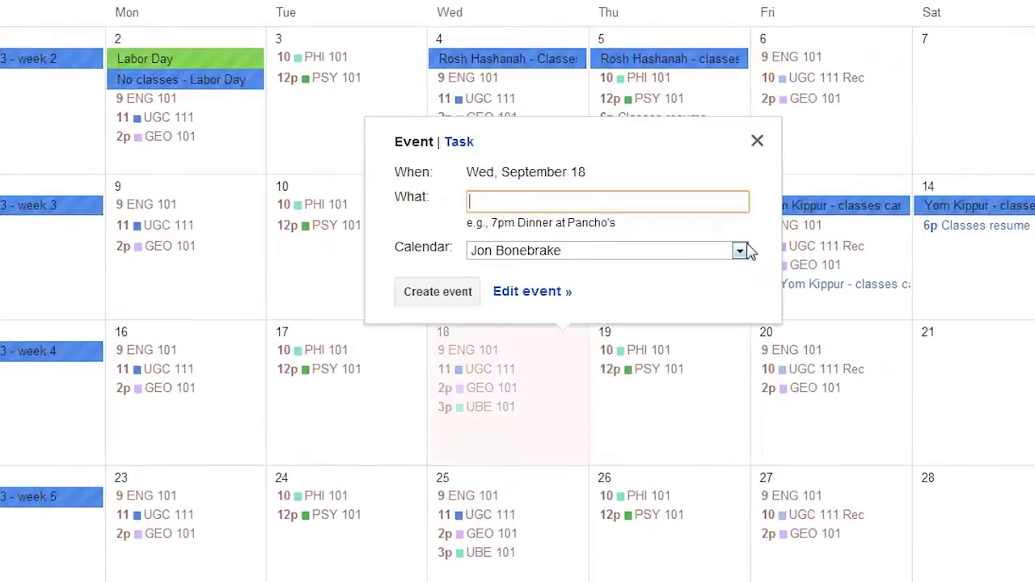
text(PHI 101 Paper due)
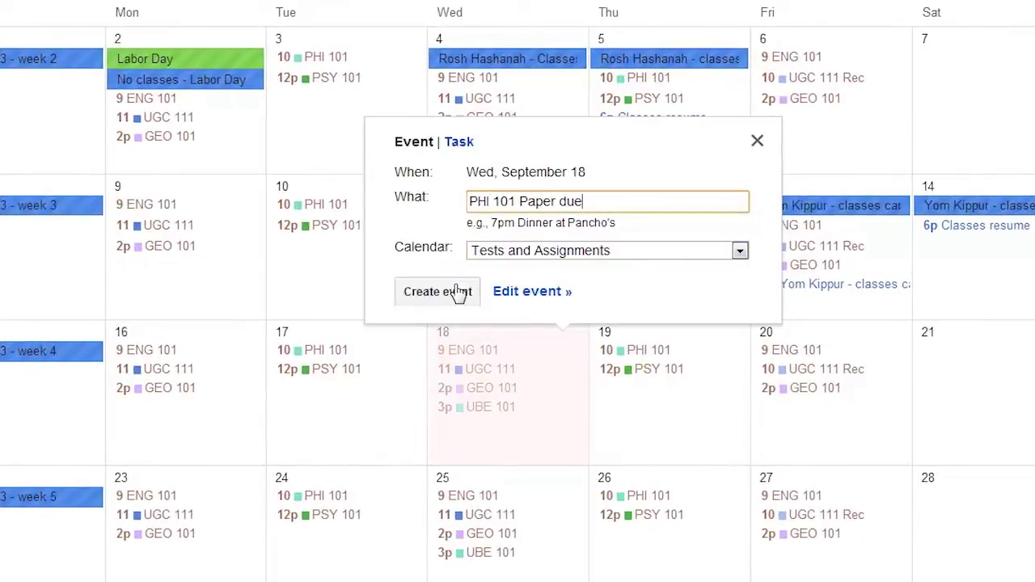
click(458, 291)
Step: Create an "ENG 101 Paper" event on Thursday, September 26, in the Tests and Assignments calendar
click(724, 495)
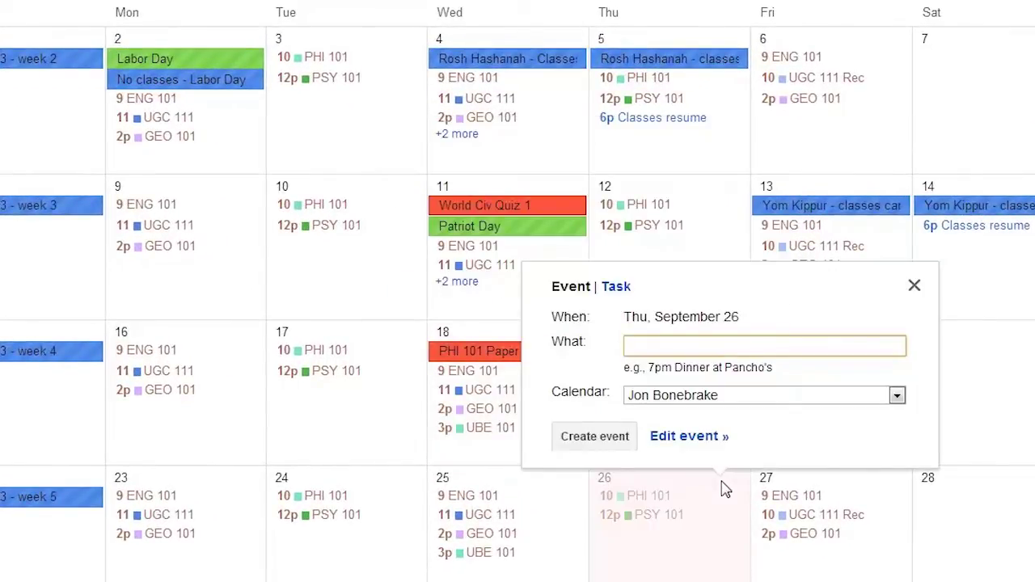
text(ENG 101)
click(855, 396)
click(809, 413)
click(730, 347)
text(Paper)
click(602, 437)
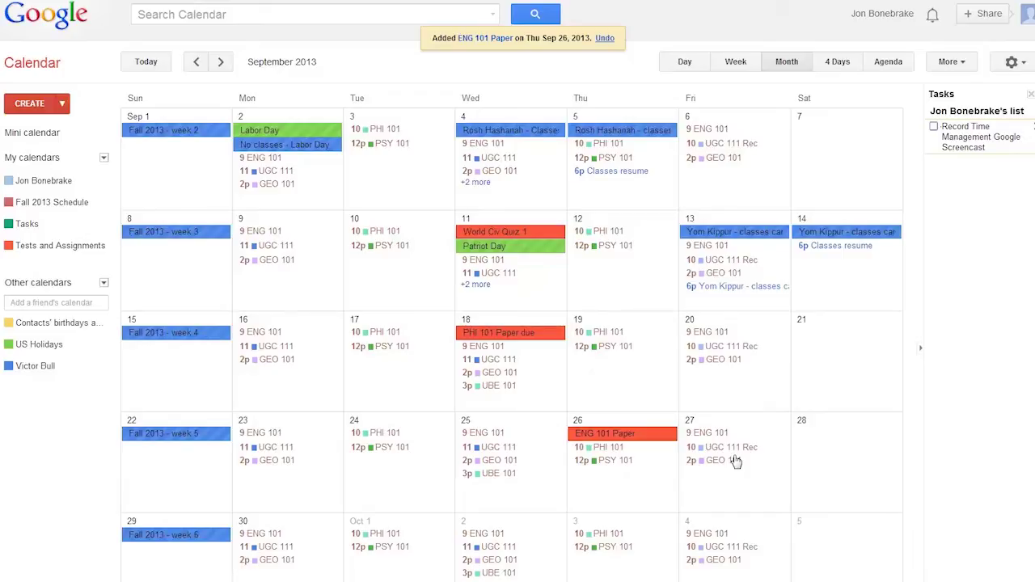
Step: Draft a "PHI 101 Paper Due" event on Wednesday, October 16, 2013, in the Tests and Assignments calendar and open its full details
click(220, 62)
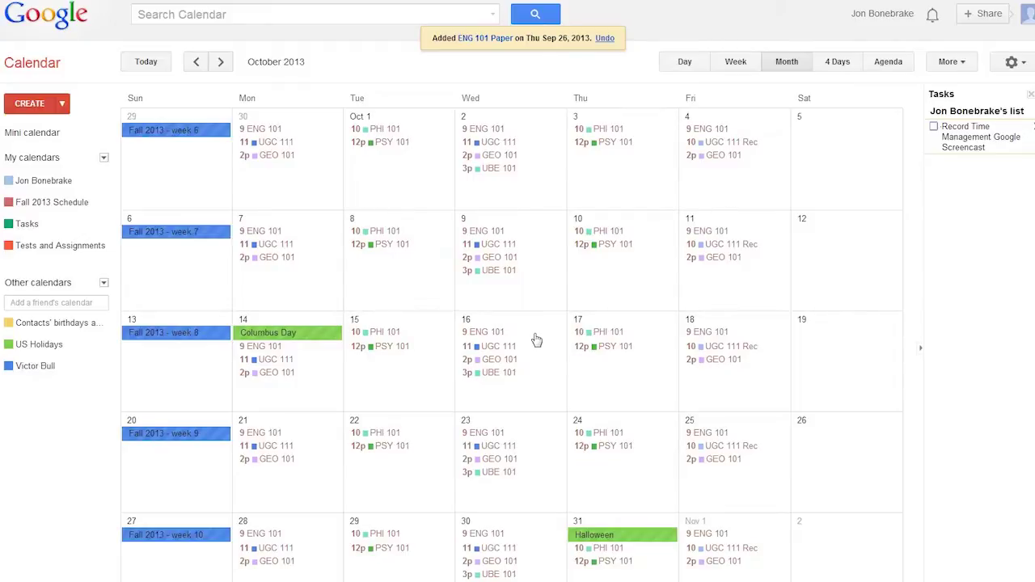
click(534, 330)
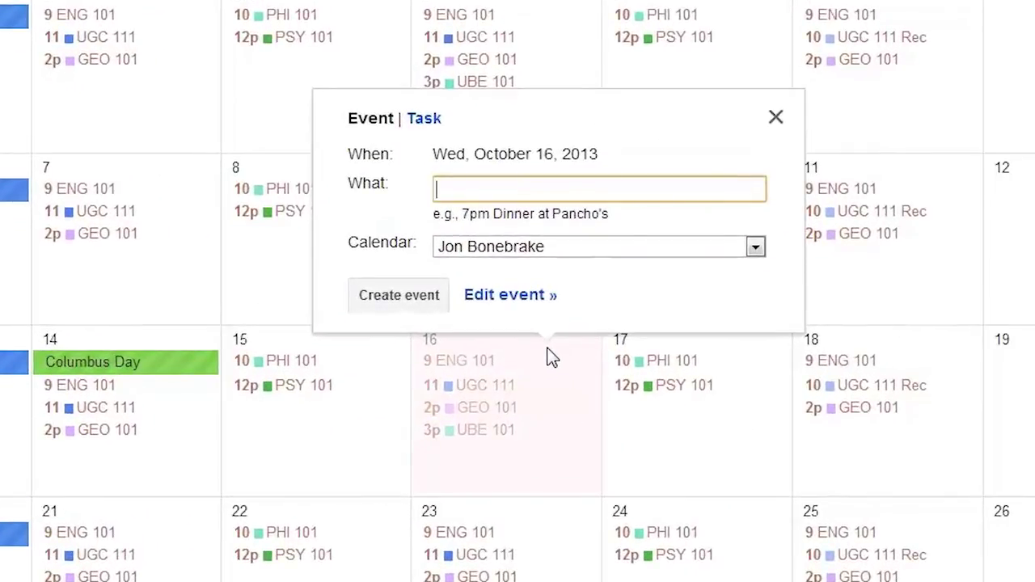
click(753, 248)
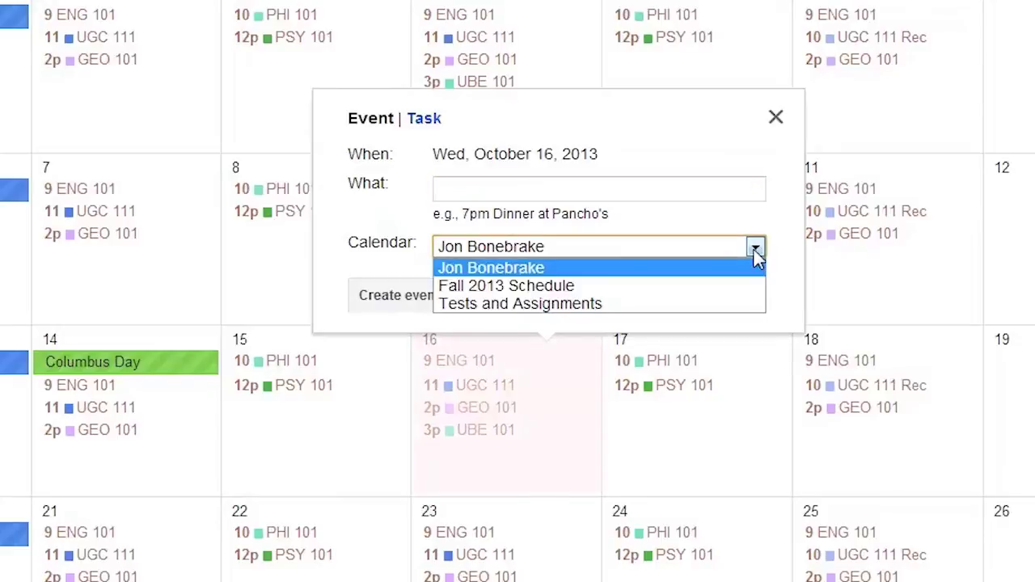
click(570, 306)
click(479, 190)
text(PH)
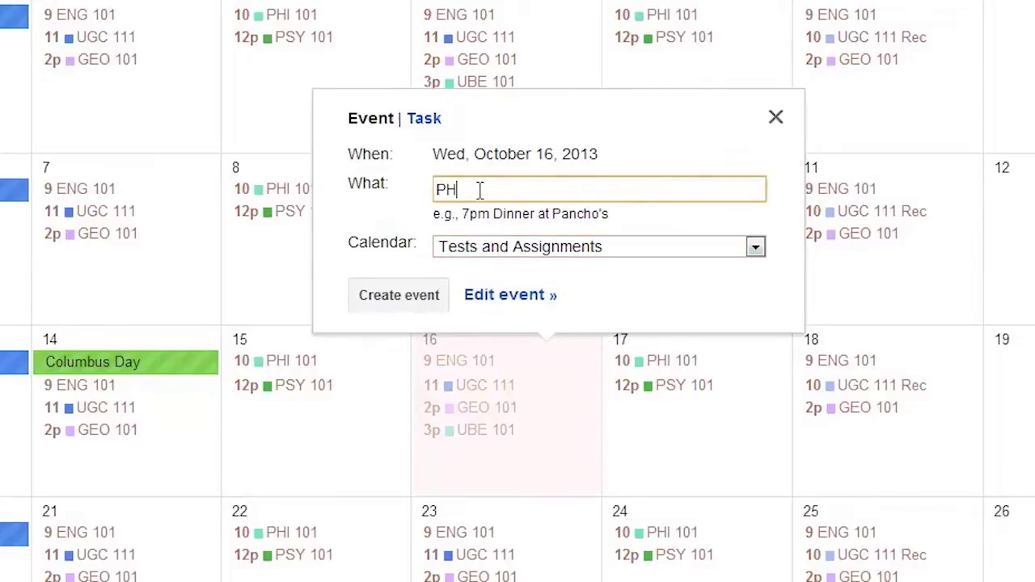
text(I 101 Paper Due)
click(506, 295)
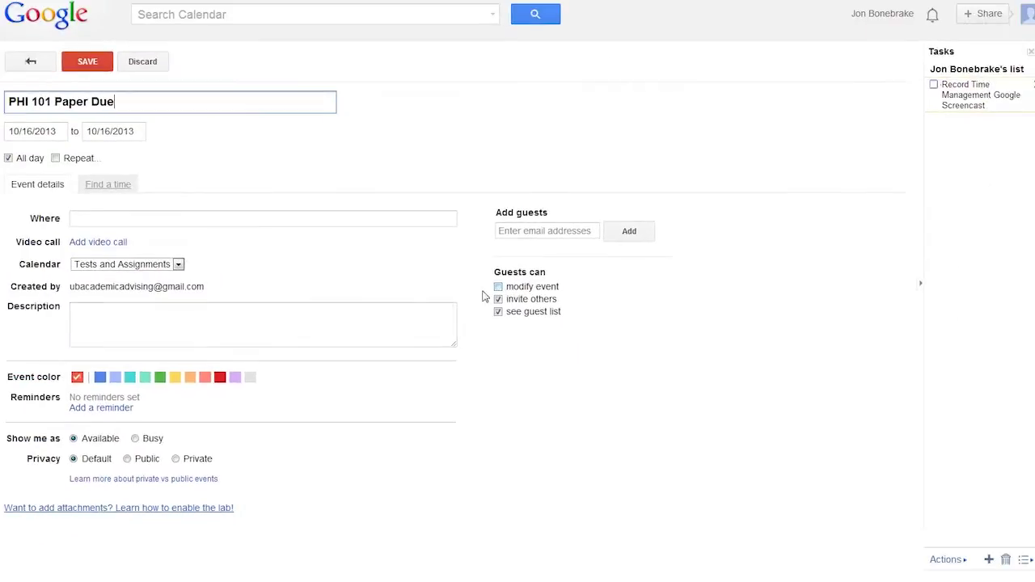
Step: Enter "10 page paper" as the description of the PHI 101 Paper Due event
text(10 op)
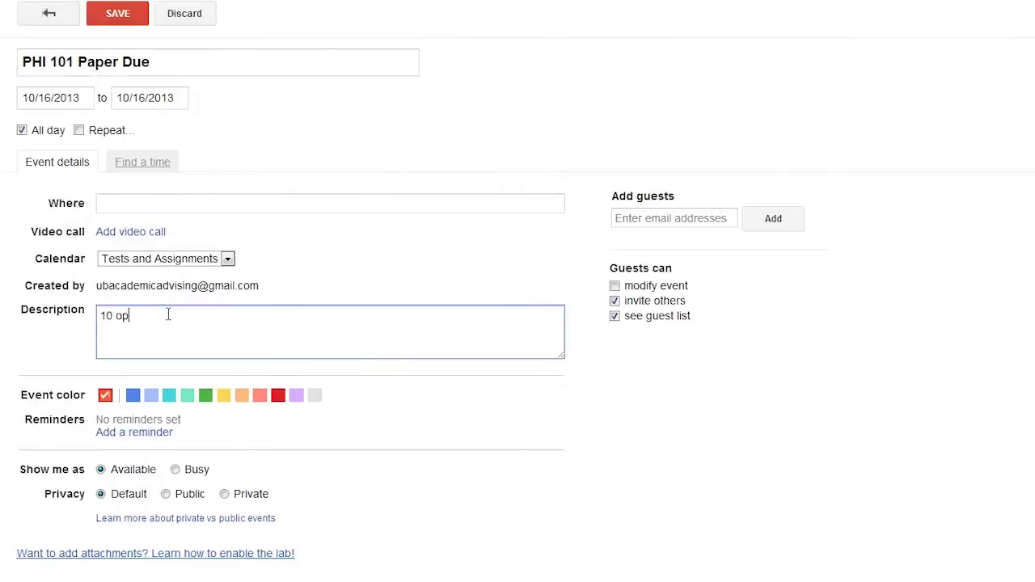
text(a)
key(BackSpace)
key(BackSpace)
key(BackSpace)
text(age paper)
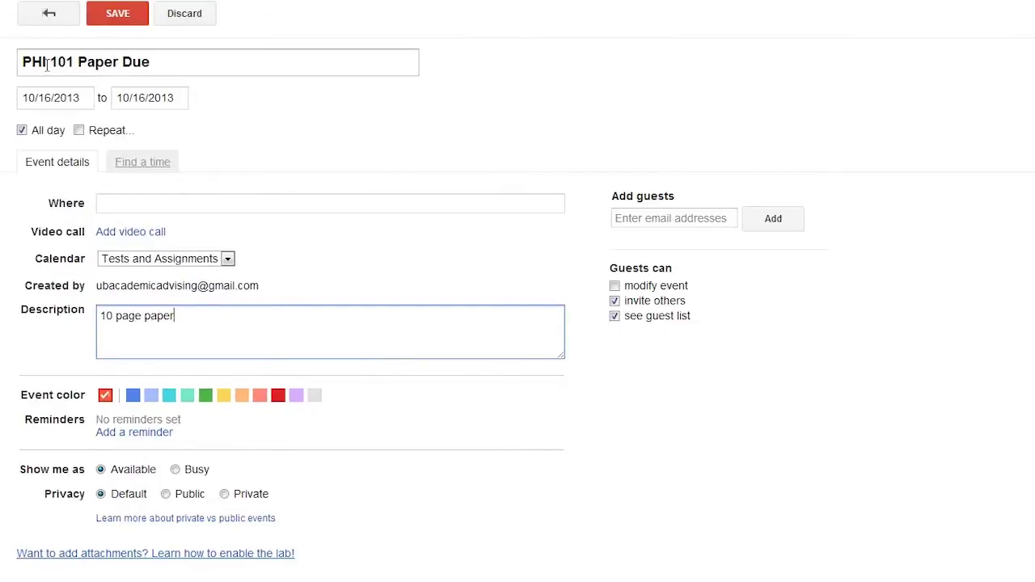
Step: Extend the event title to "PHI 101 Paper Due (10 pages)", set its color to dark red, and save it
click(161, 57)
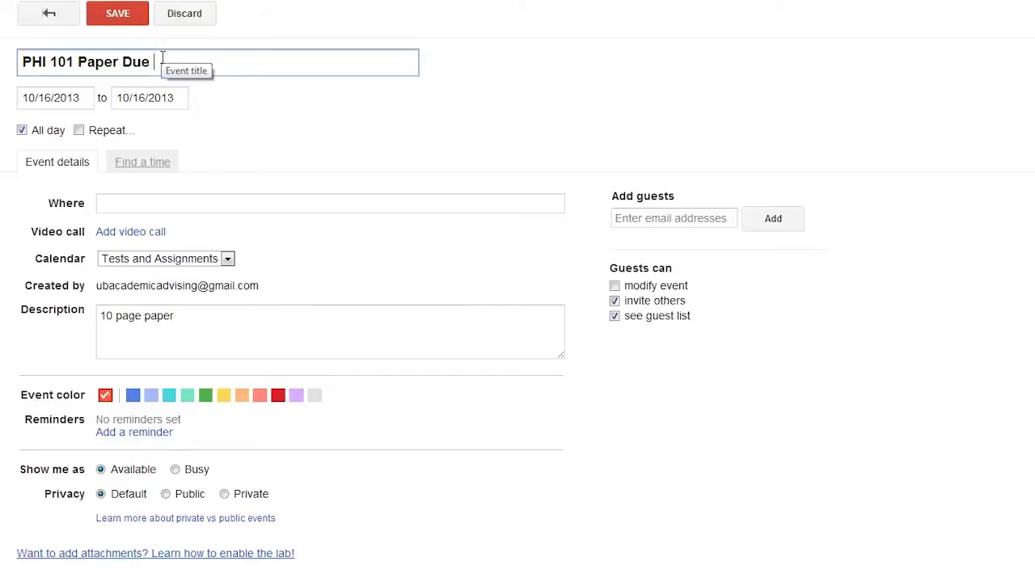
text((10 pages))
click(279, 395)
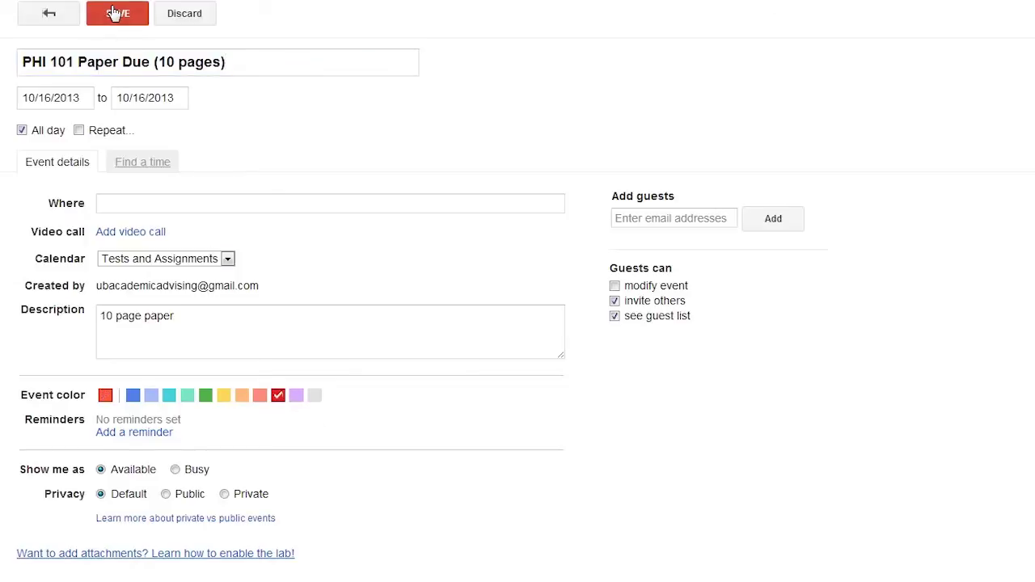
click(117, 13)
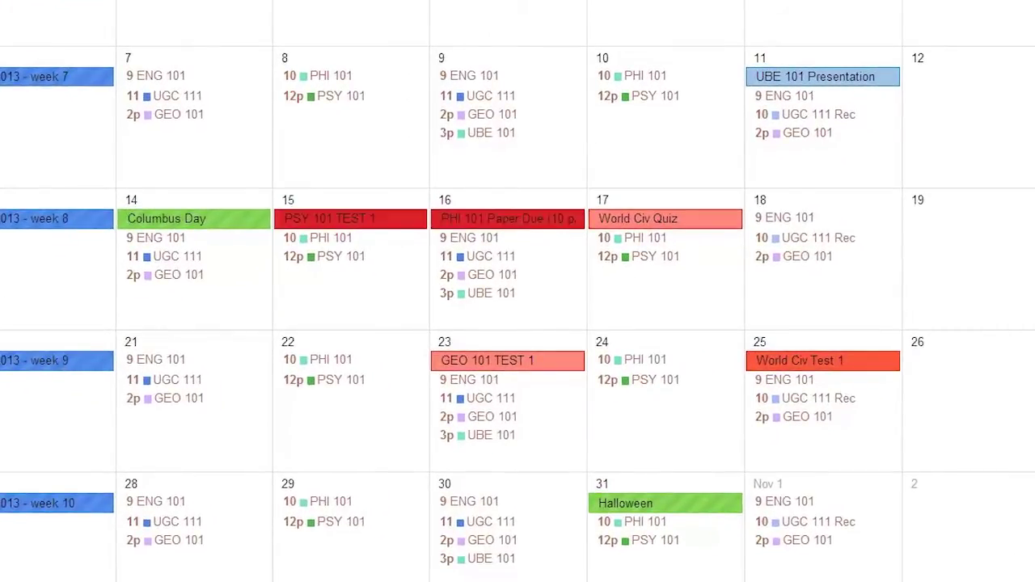
Step: Hide the Fall 2013 Schedule, US Holidays and academic-week calendars, keeping the personal and Tests and Assignments calendars shown
click(104, 96)
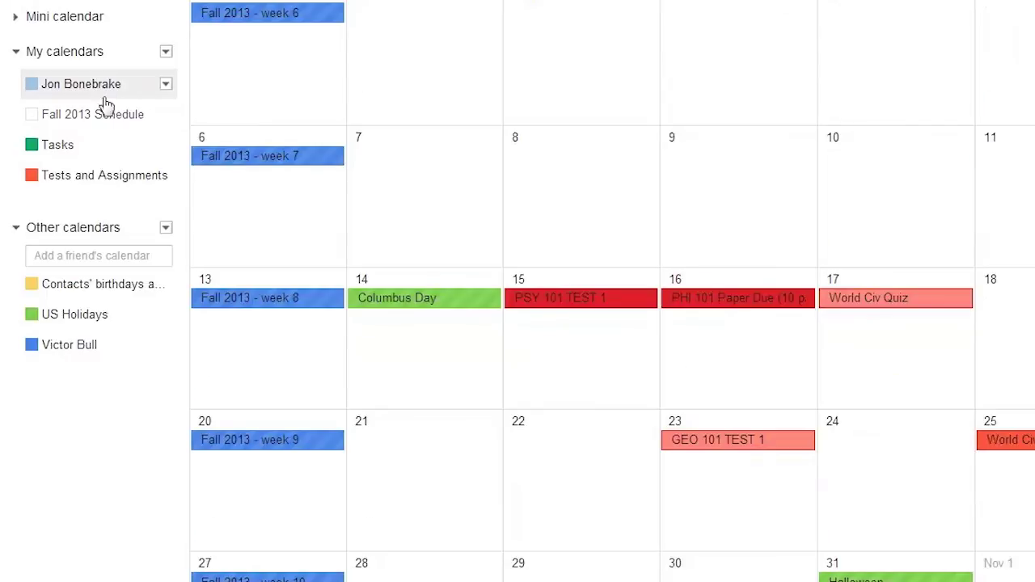
click(111, 312)
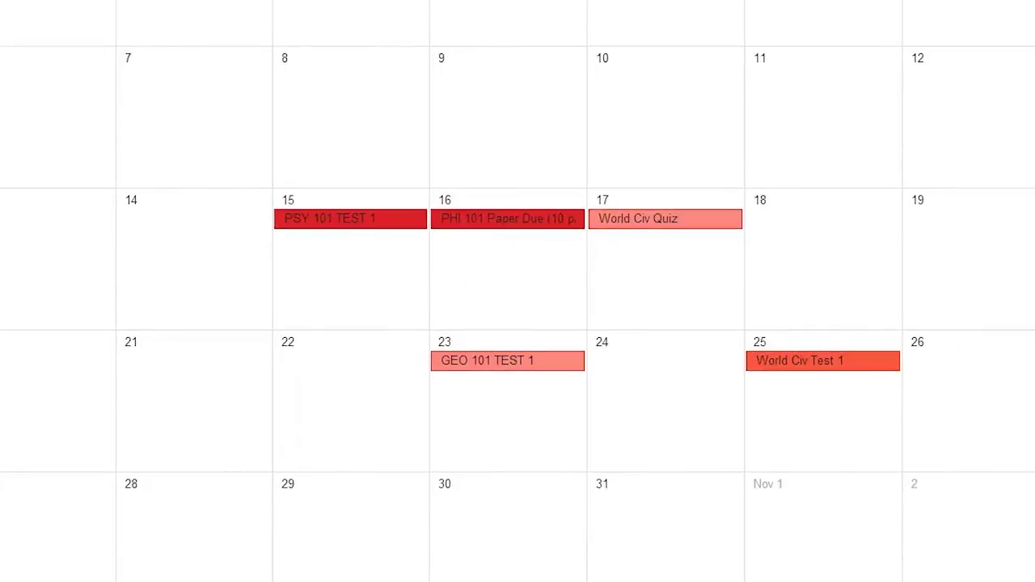
click(55, 183)
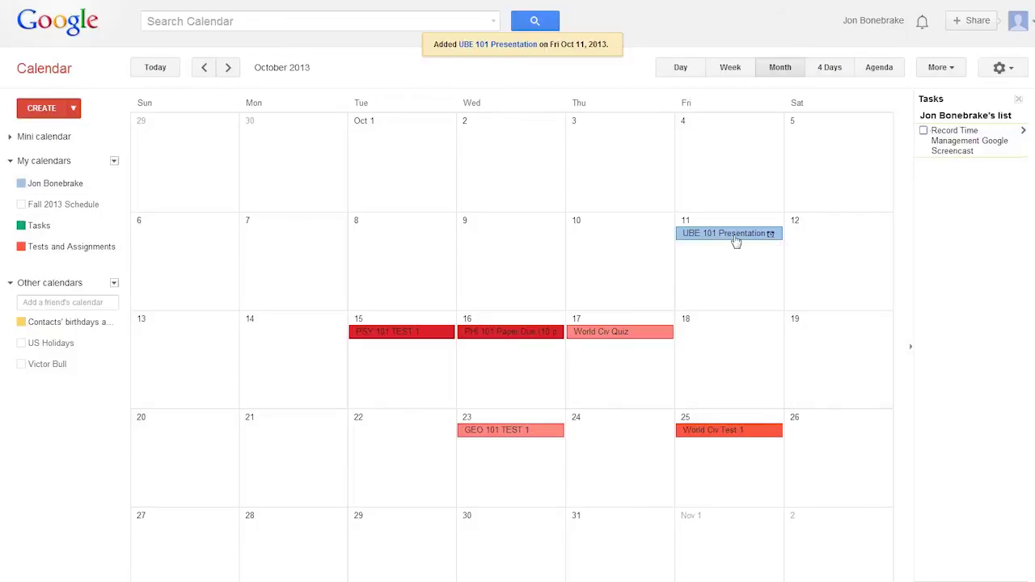
Step: Move the UBE 101 Presentation event on October 11 to the Tests and Assignments calendar and save it
click(702, 237)
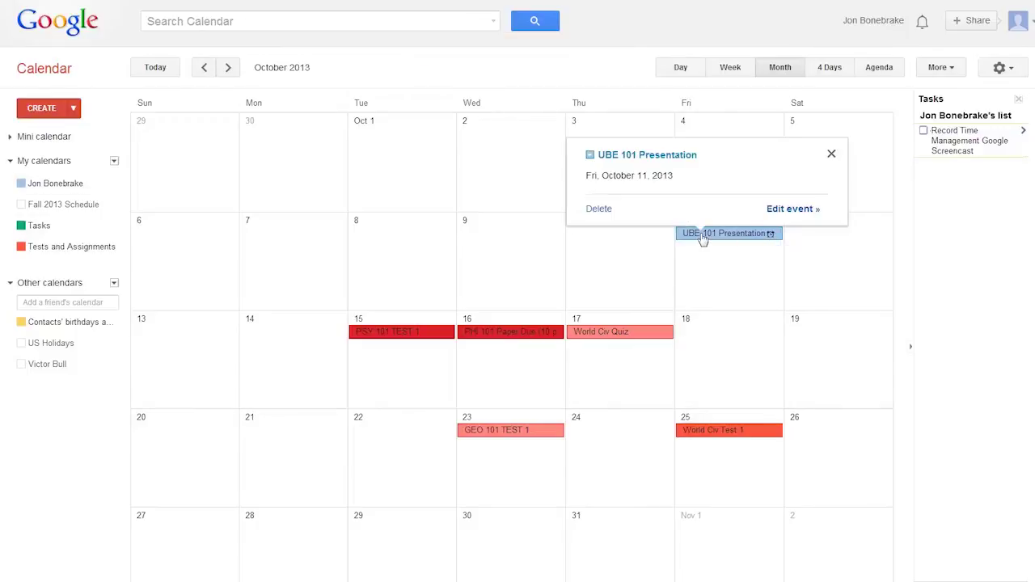
click(786, 210)
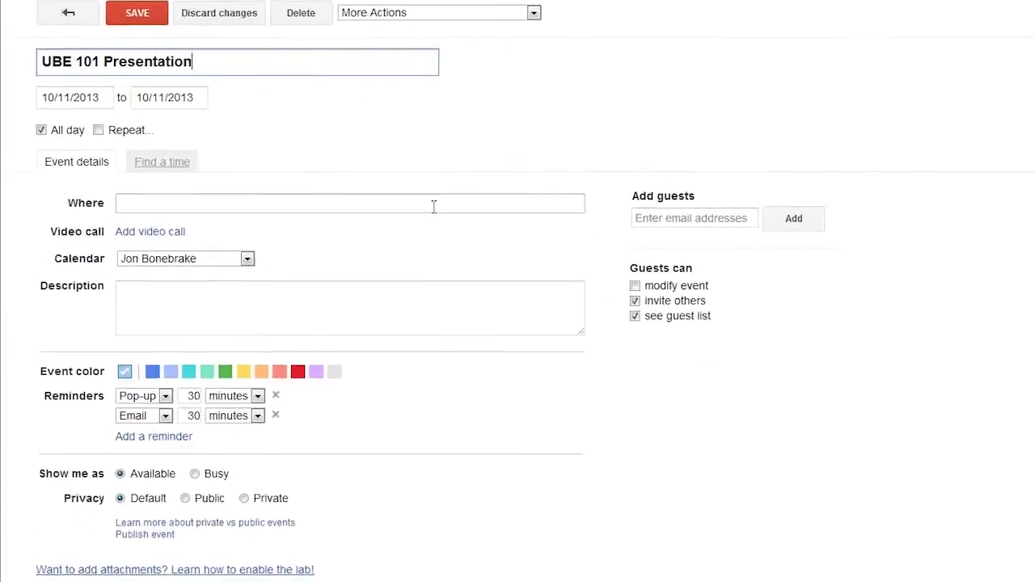
click(254, 256)
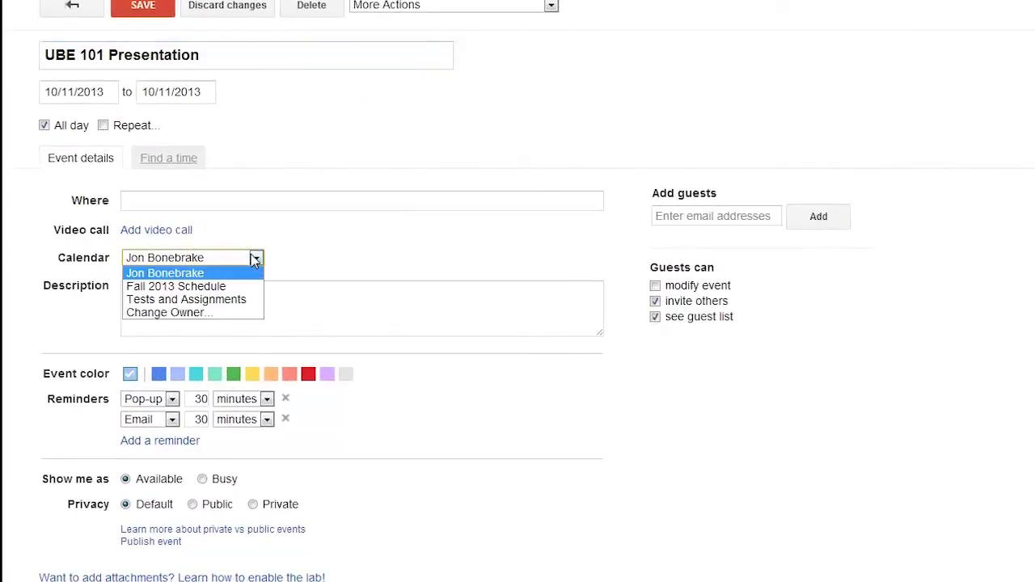
click(230, 301)
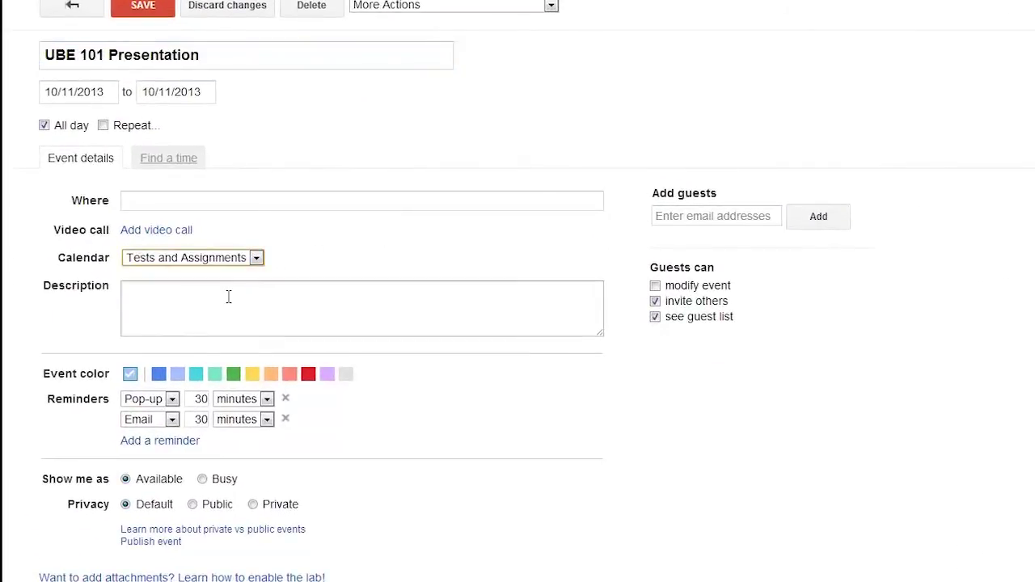
click(143, 6)
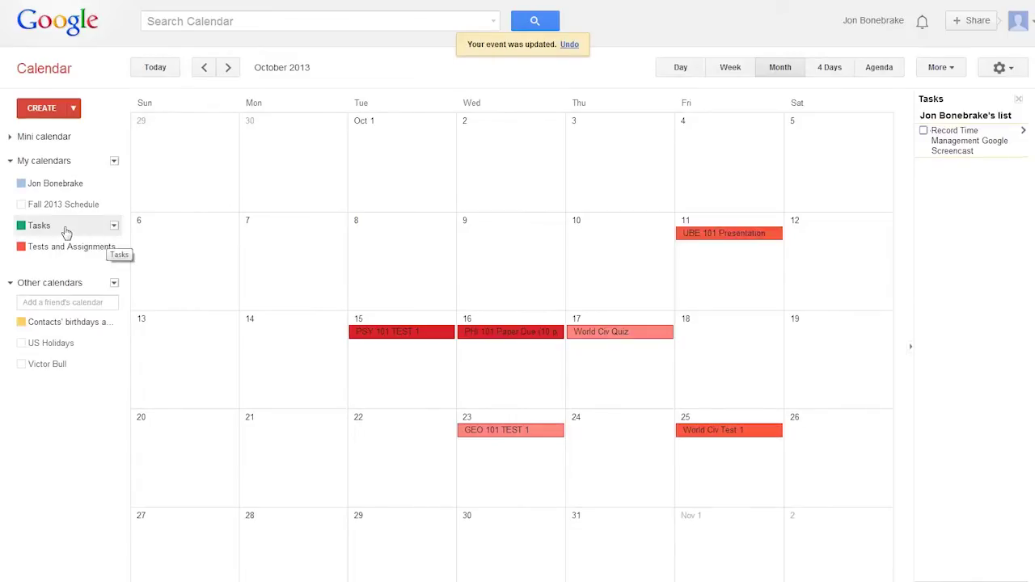
Step: Change the UBE 101 Presentation event's color to yellow and save it
click(775, 236)
click(878, 210)
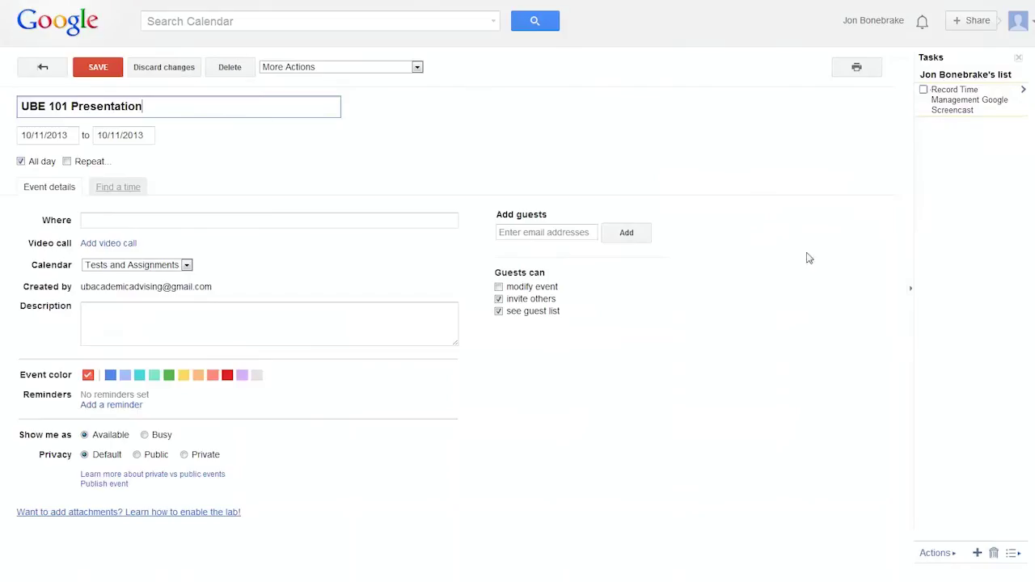
click(184, 376)
click(100, 69)
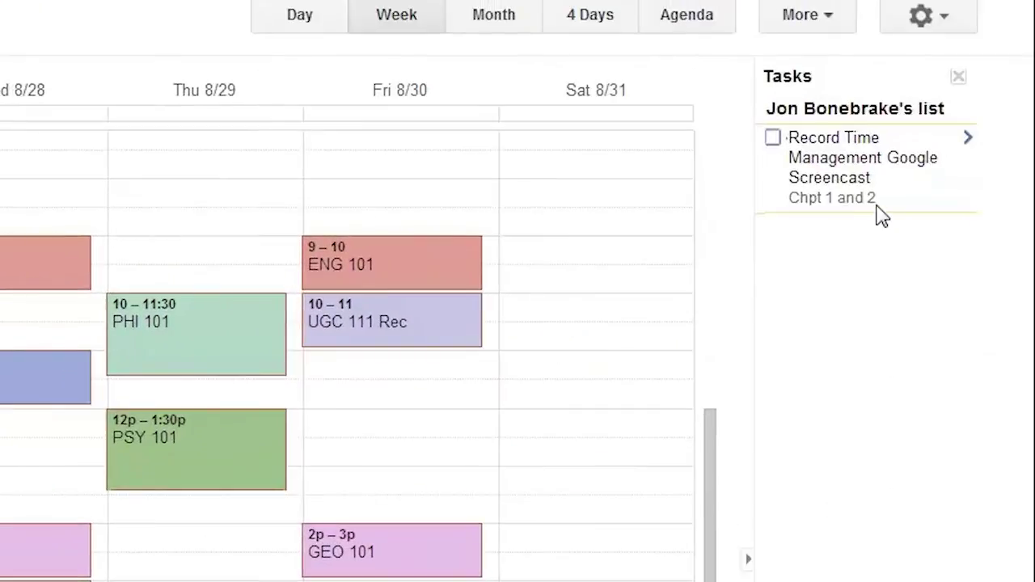
Step: Mark the Record Time Management Google Screencast task as completed
click(773, 139)
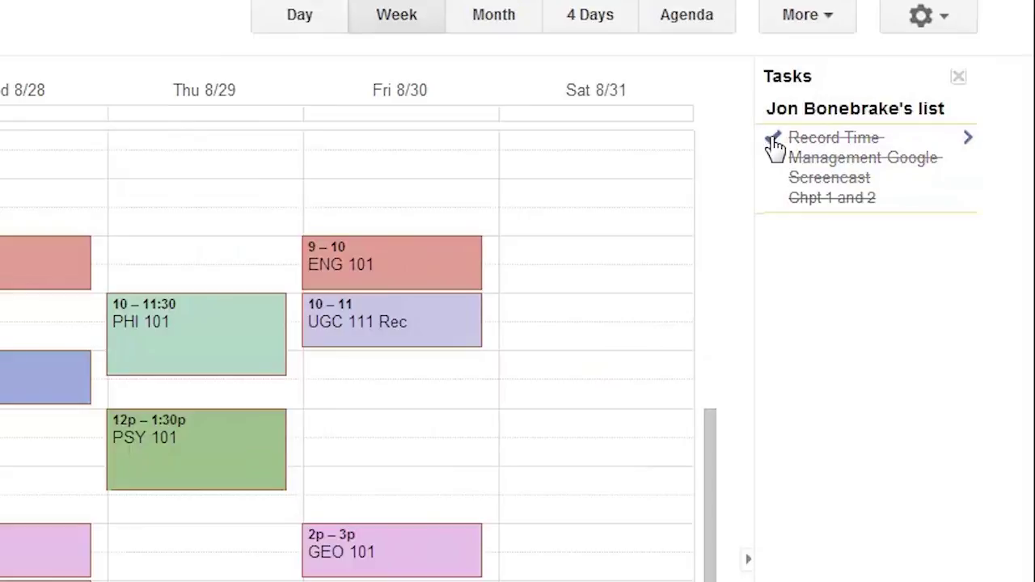